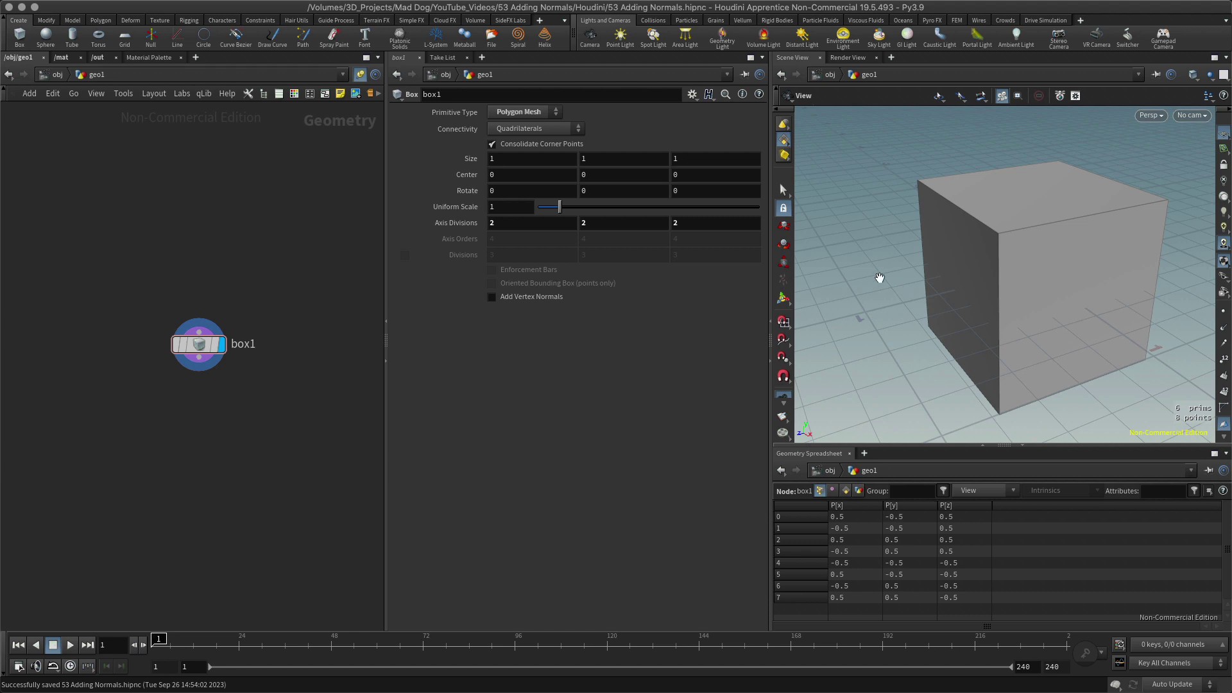
Display the primitive normals of the box in the viewport and examine them from several angles
drag(881, 278, 907, 269)
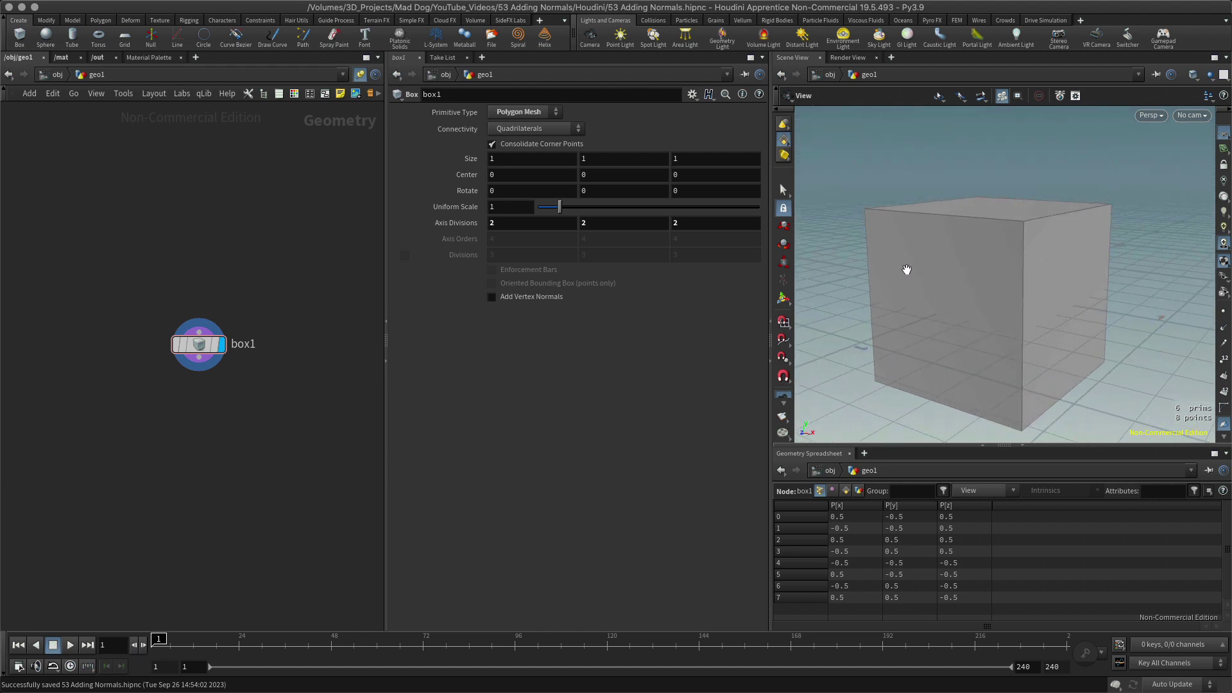
right_drag(903, 283, 862, 297)
drag(862, 298, 982, 222)
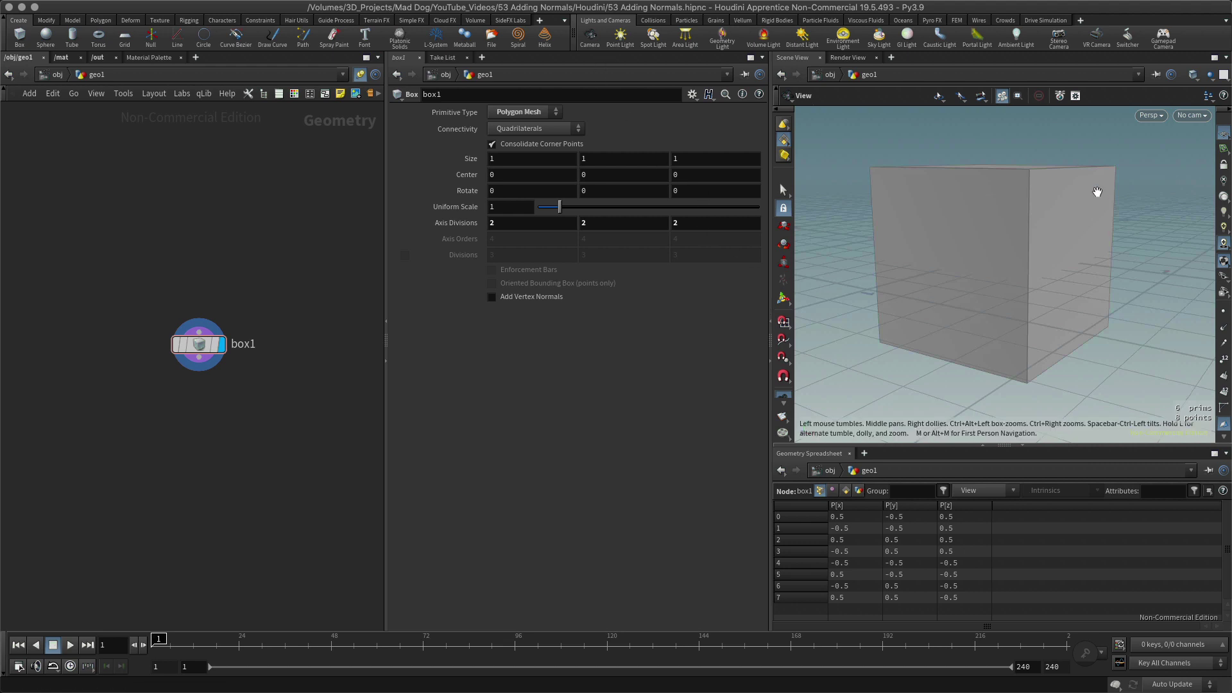
drag(929, 285, 968, 269)
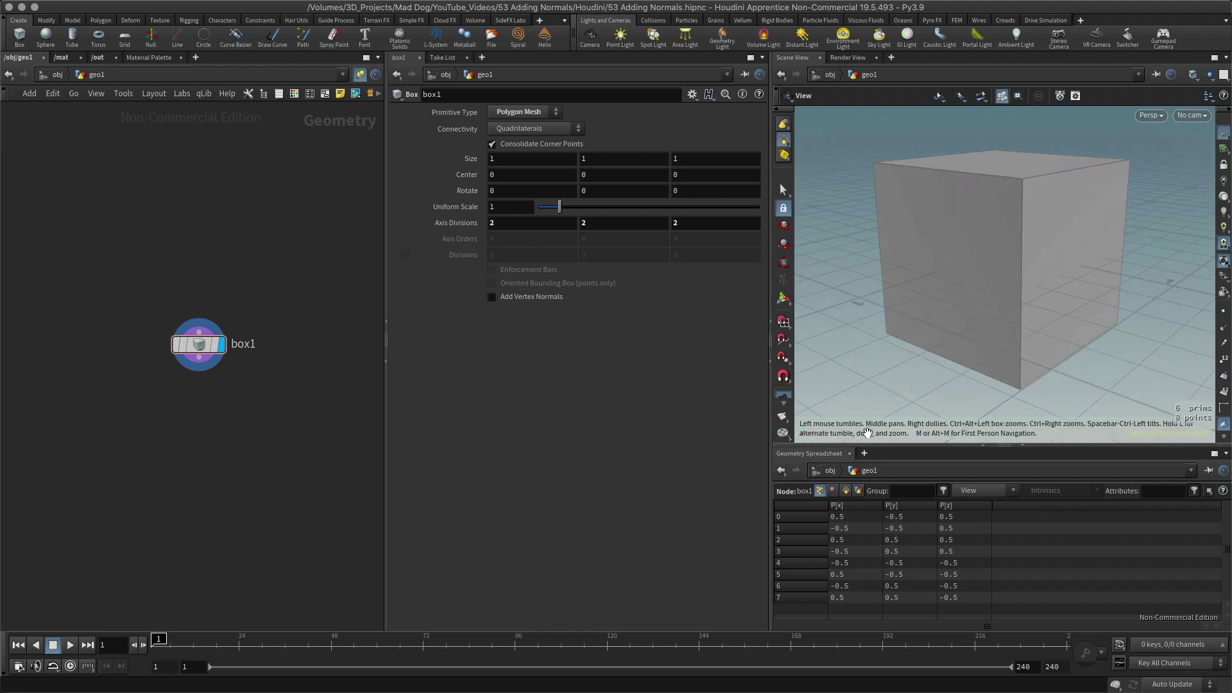
click(1224, 377)
drag(985, 357, 977, 150)
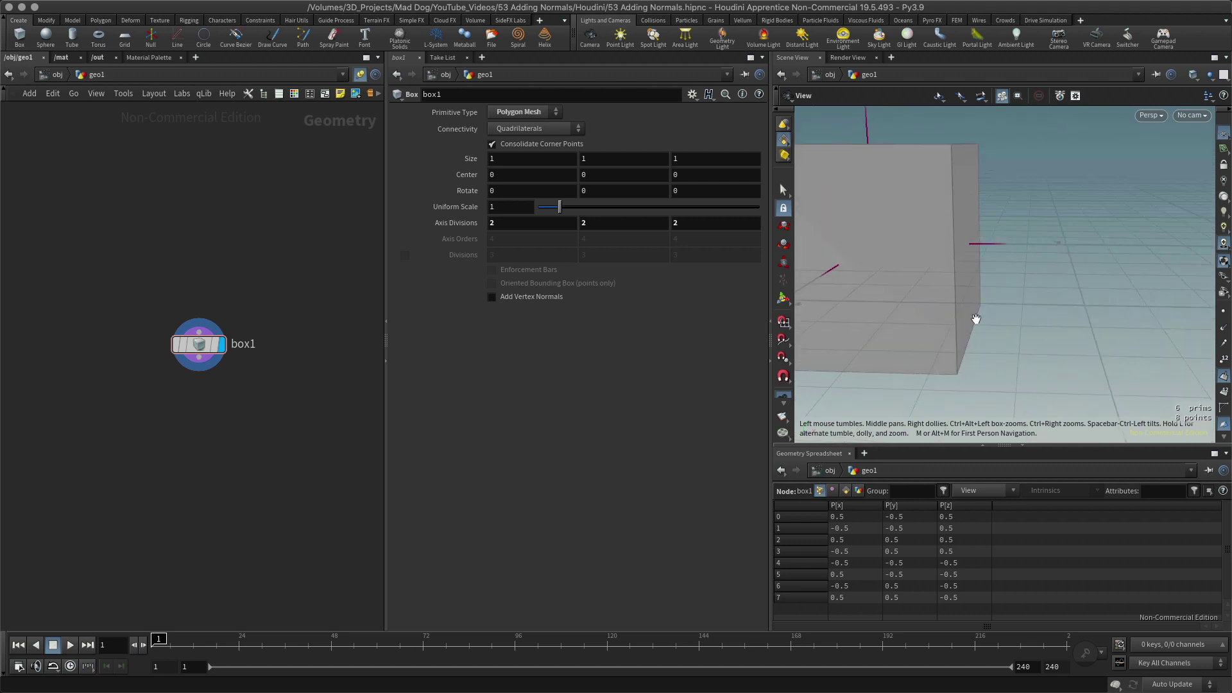
drag(1088, 263, 1004, 256)
drag(1102, 265, 992, 199)
drag(1147, 261, 1072, 282)
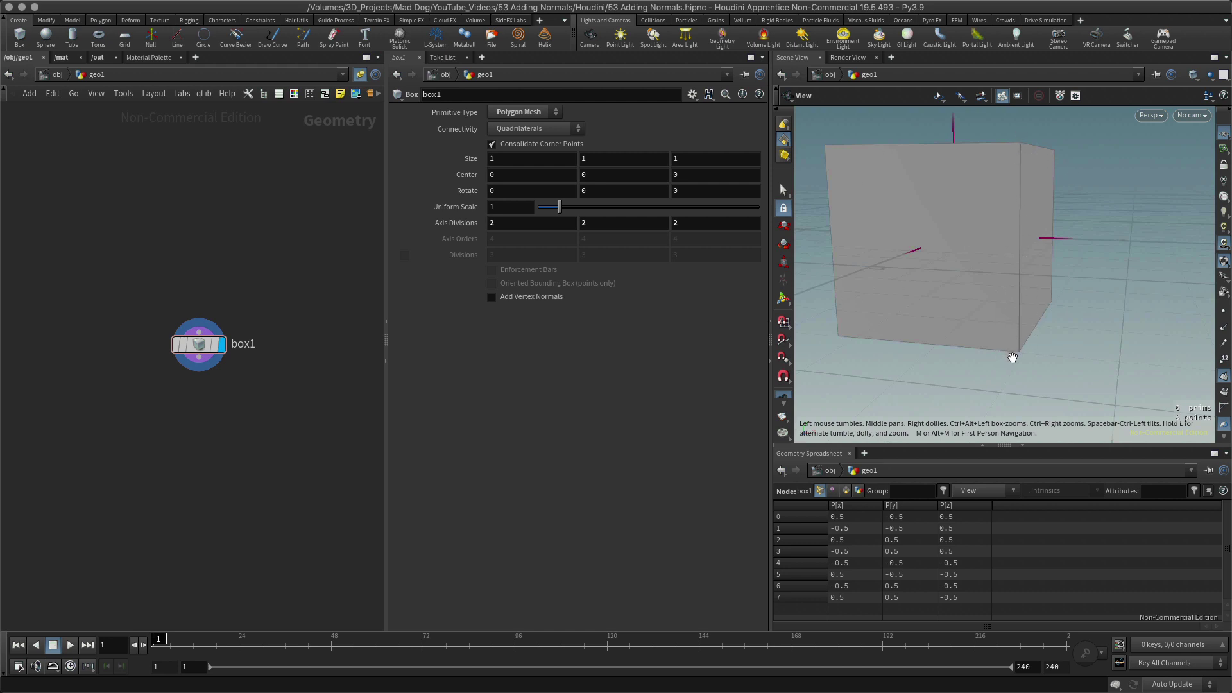
drag(1165, 291, 1045, 235)
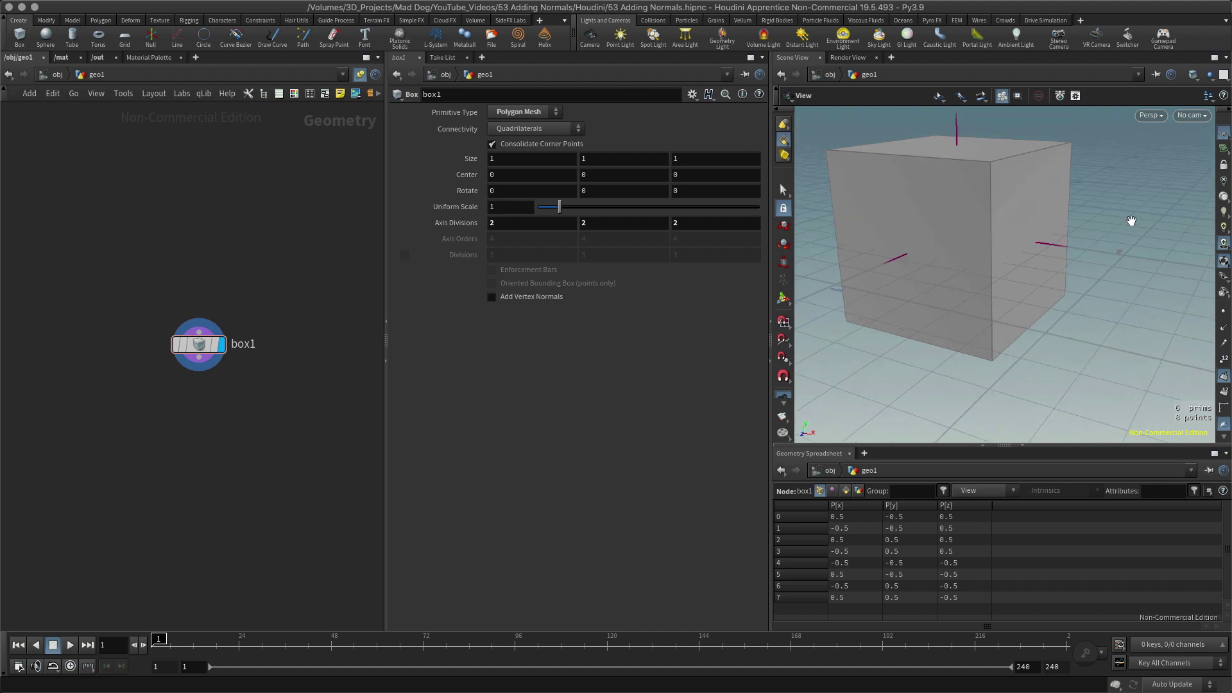
drag(1123, 187, 1113, 229)
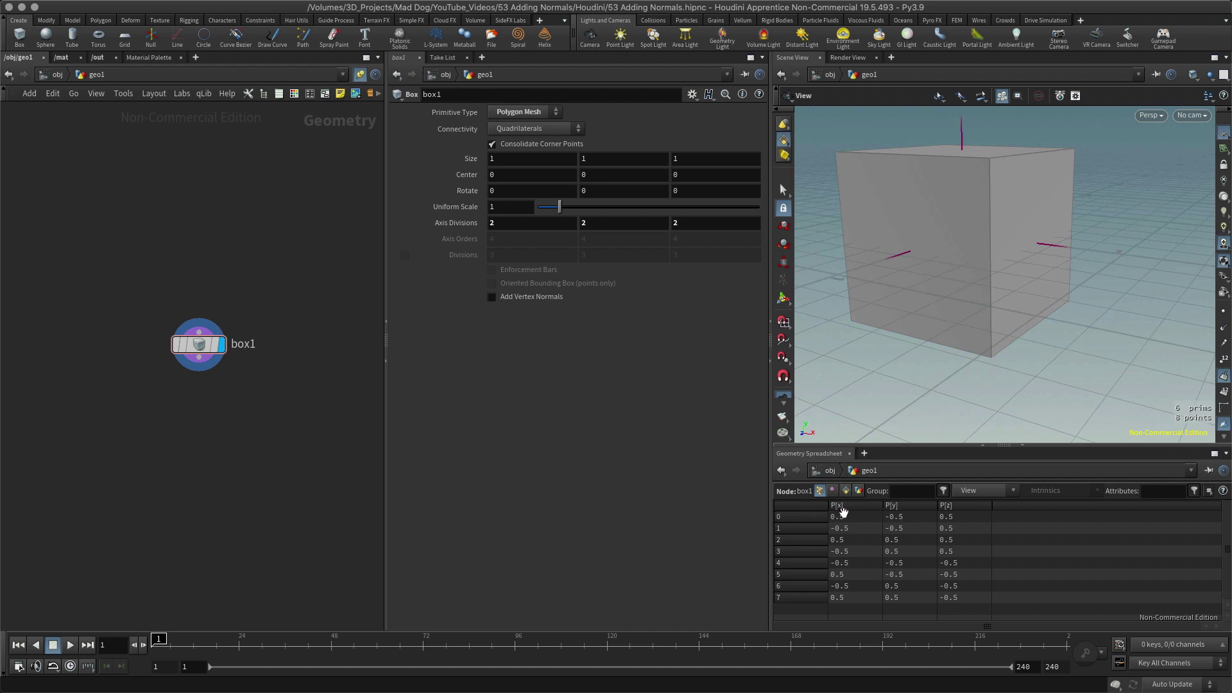
Look through the vertex, primitive, detail and point attributes of box1 in the Geometry Spreadsheet
click(832, 491)
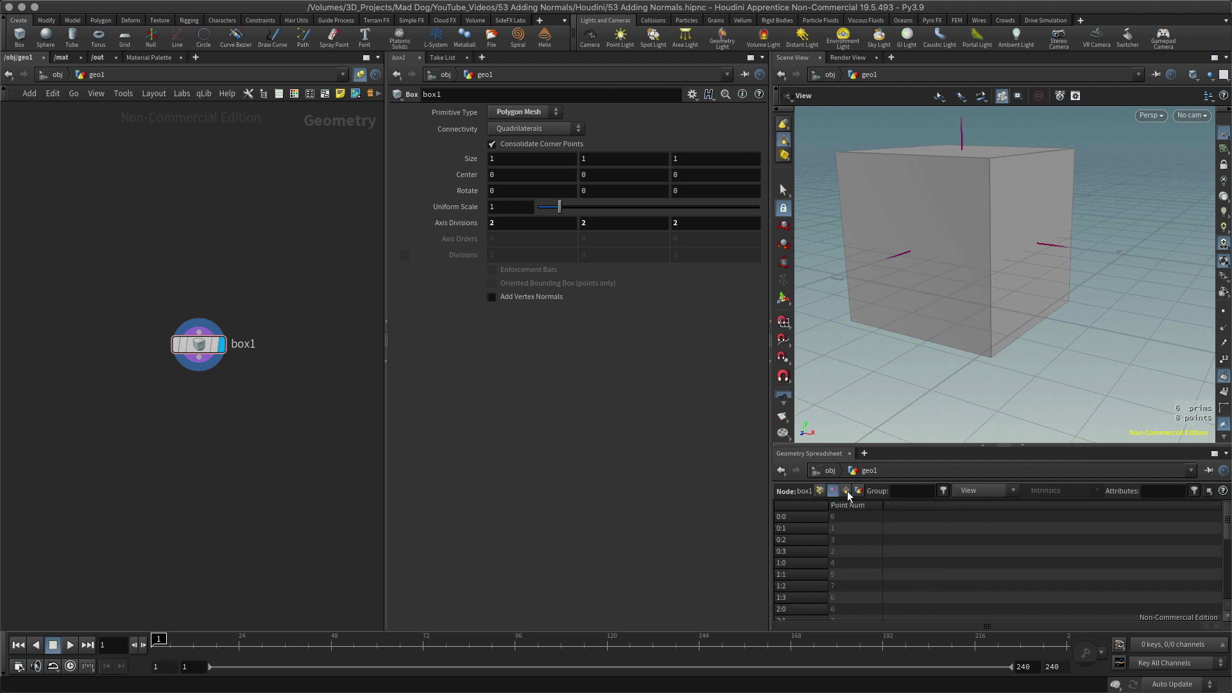
click(846, 491)
click(859, 491)
click(846, 491)
click(833, 491)
click(821, 491)
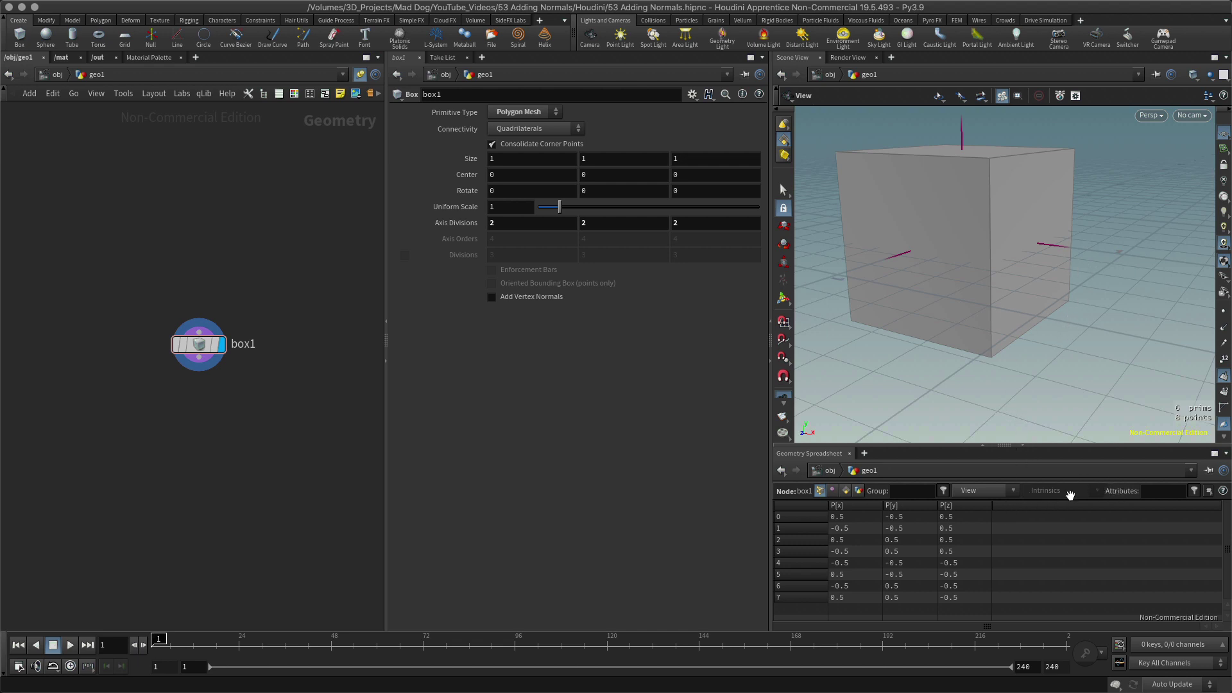
Add a Normal node below box1, connect the box's output to it, and align it under the box
mouse_move(1139, 305)
mouse_down()
mouse_move(1117, 308)
mouse_move(1147, 300)
mouse_up()
scroll(982, 248, up, 3)
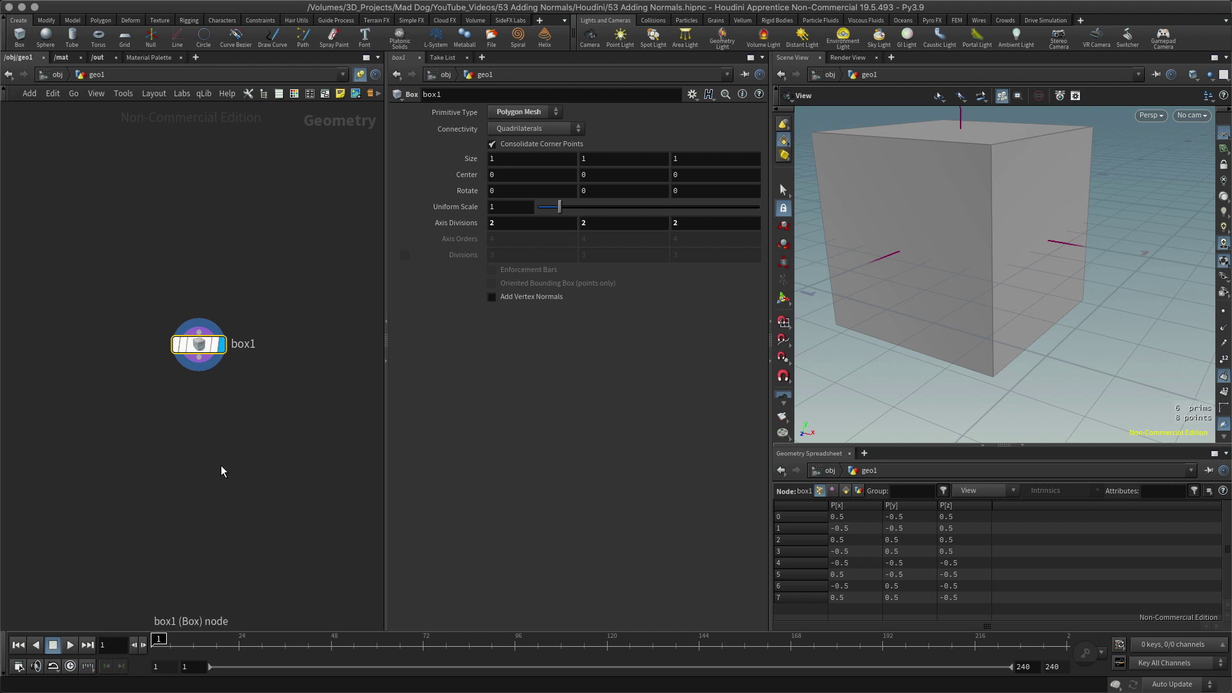
key(Tab)
text(normal)
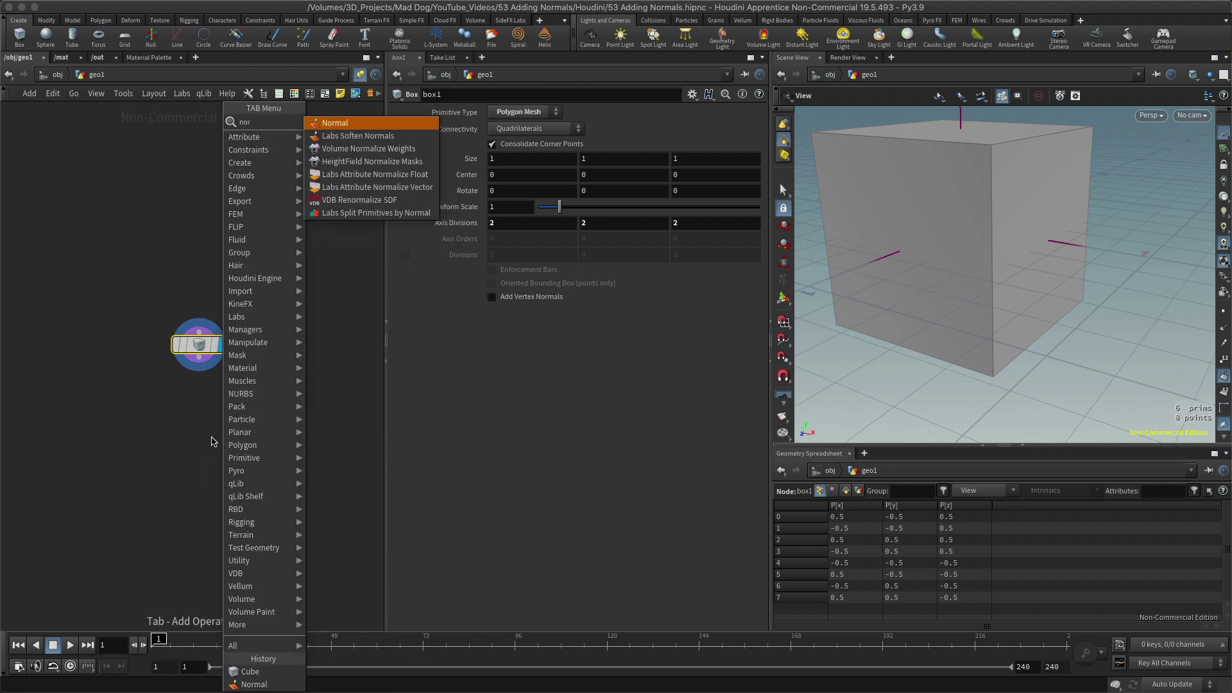
key(Escape)
click(203, 427)
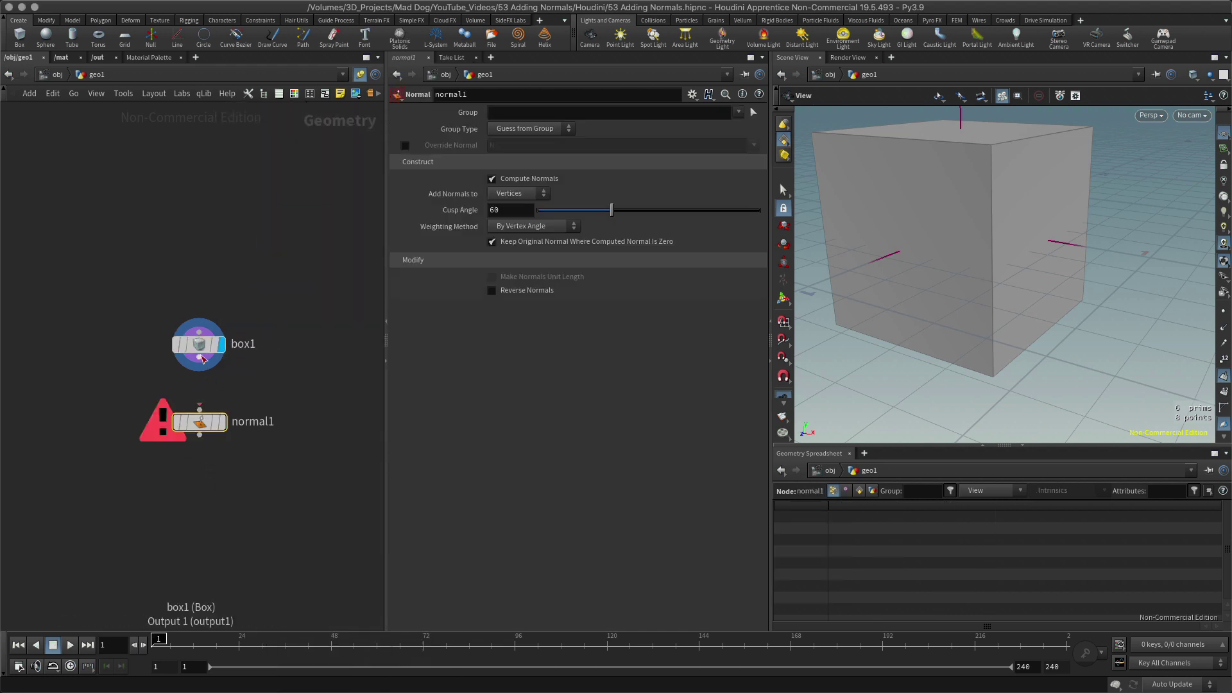
drag(199, 357, 200, 411)
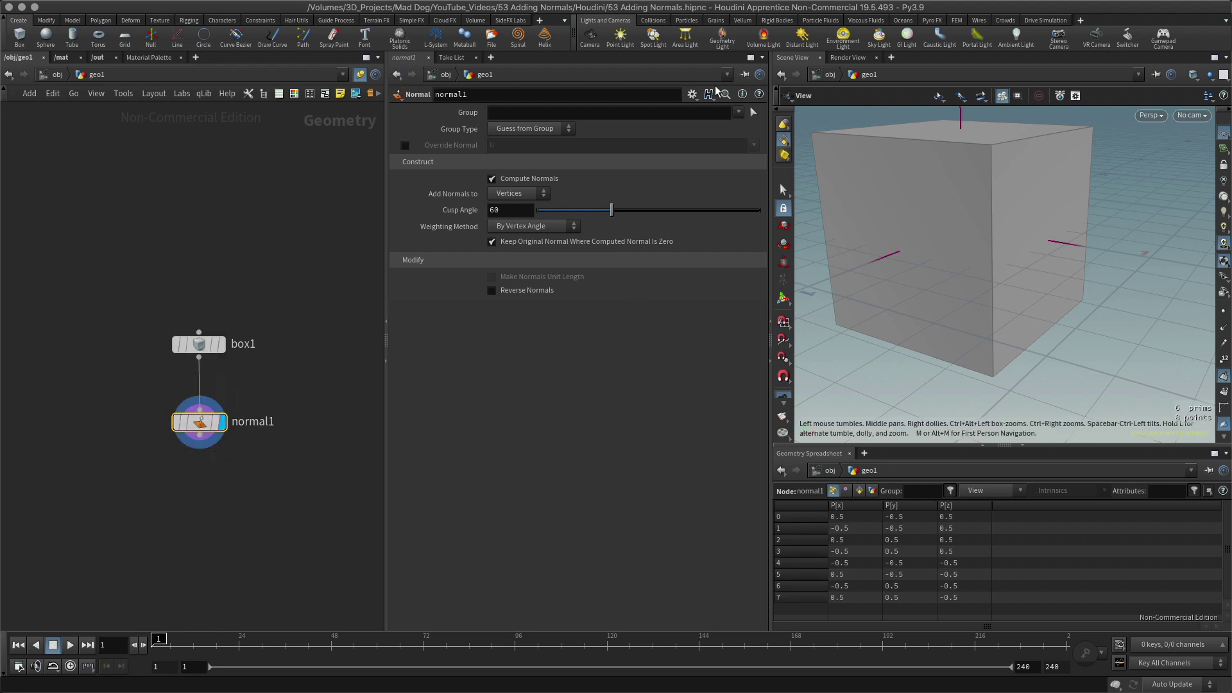
drag(200, 422, 199, 408)
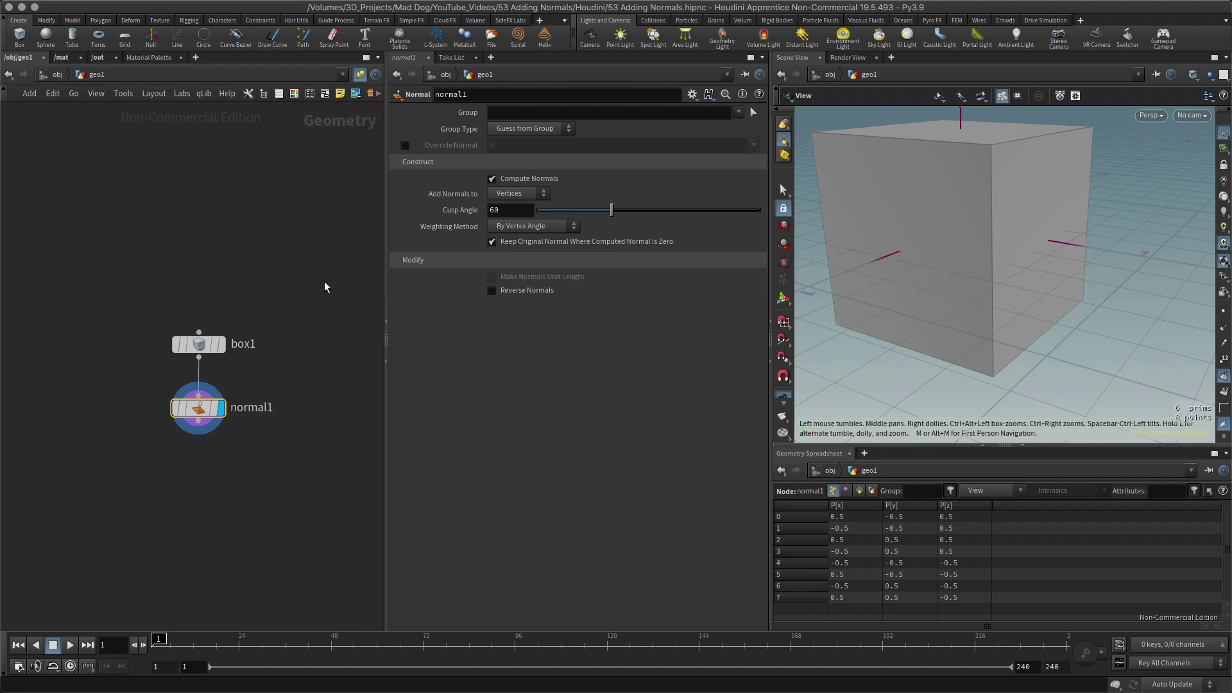
Try adding the normals to Points and to Primitives, and show the primitive attributes in the Geometry Spreadsheet
click(530, 192)
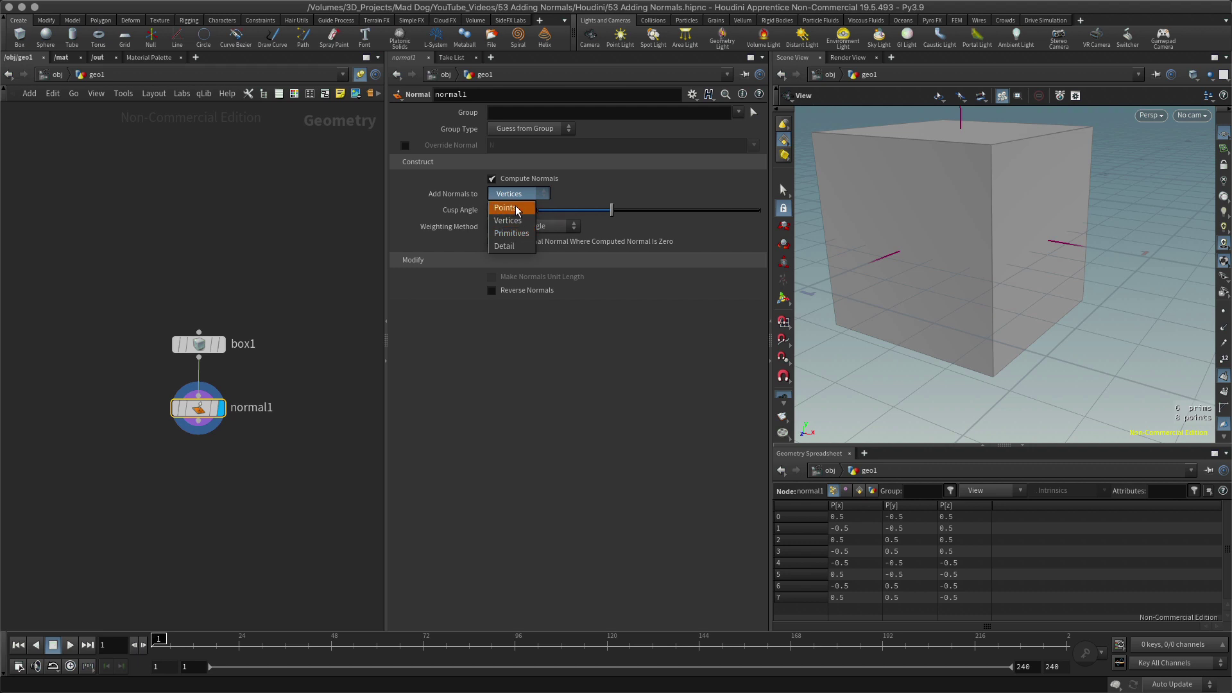
click(517, 208)
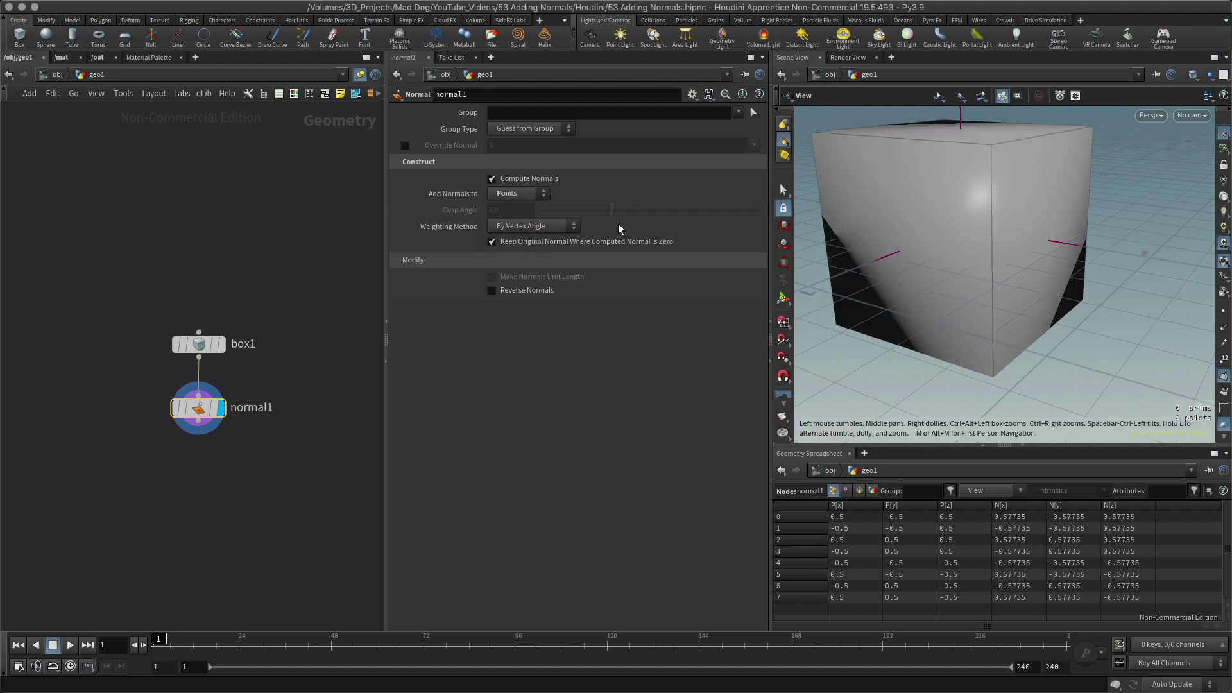
click(507, 194)
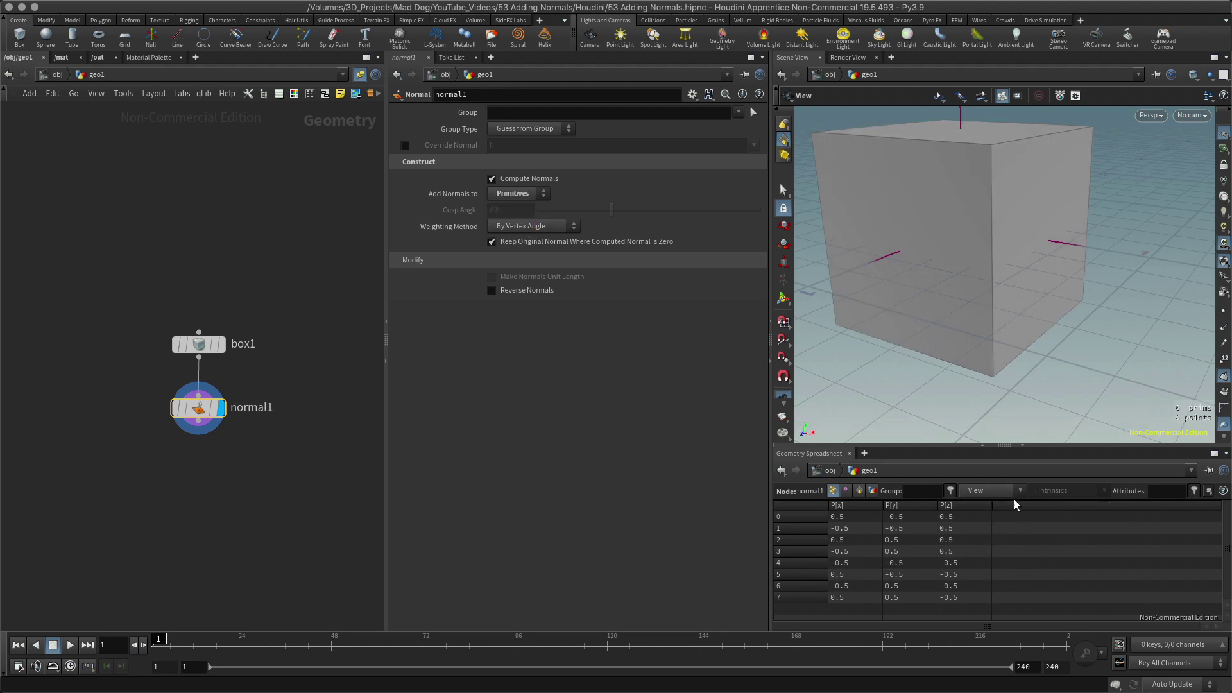
click(860, 491)
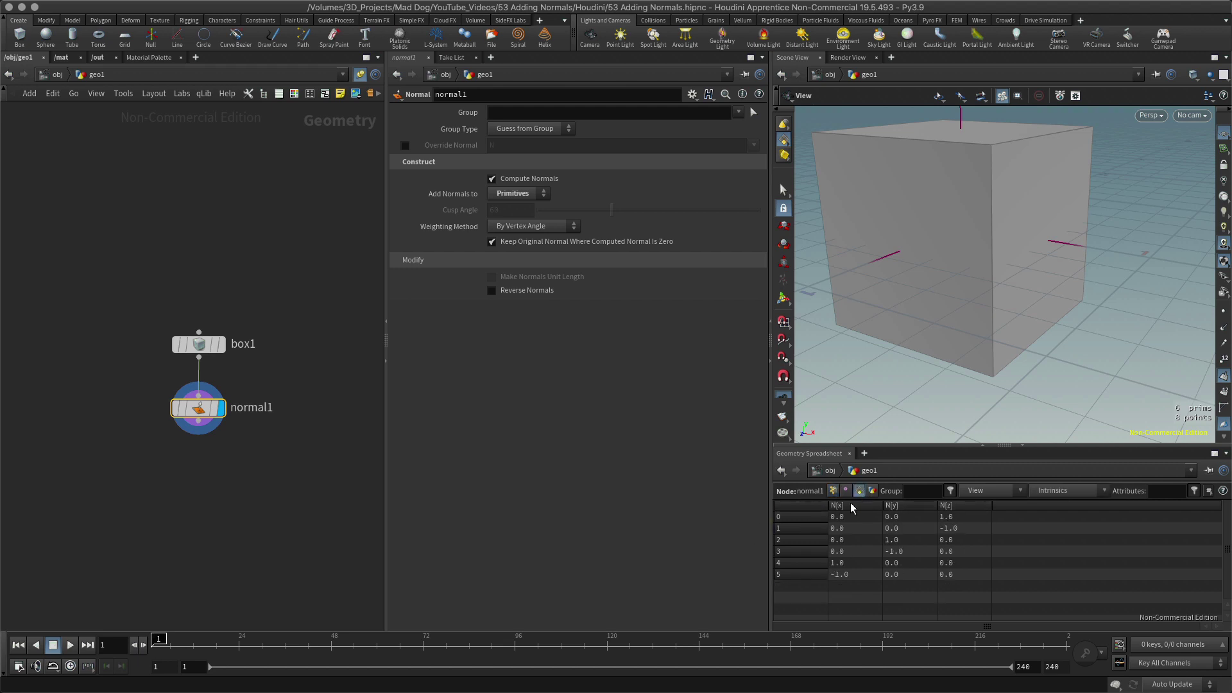
Toggle the viewport's primitive normals display and examine how the normals are drawn on the box faces
drag(1119, 253, 1058, 220)
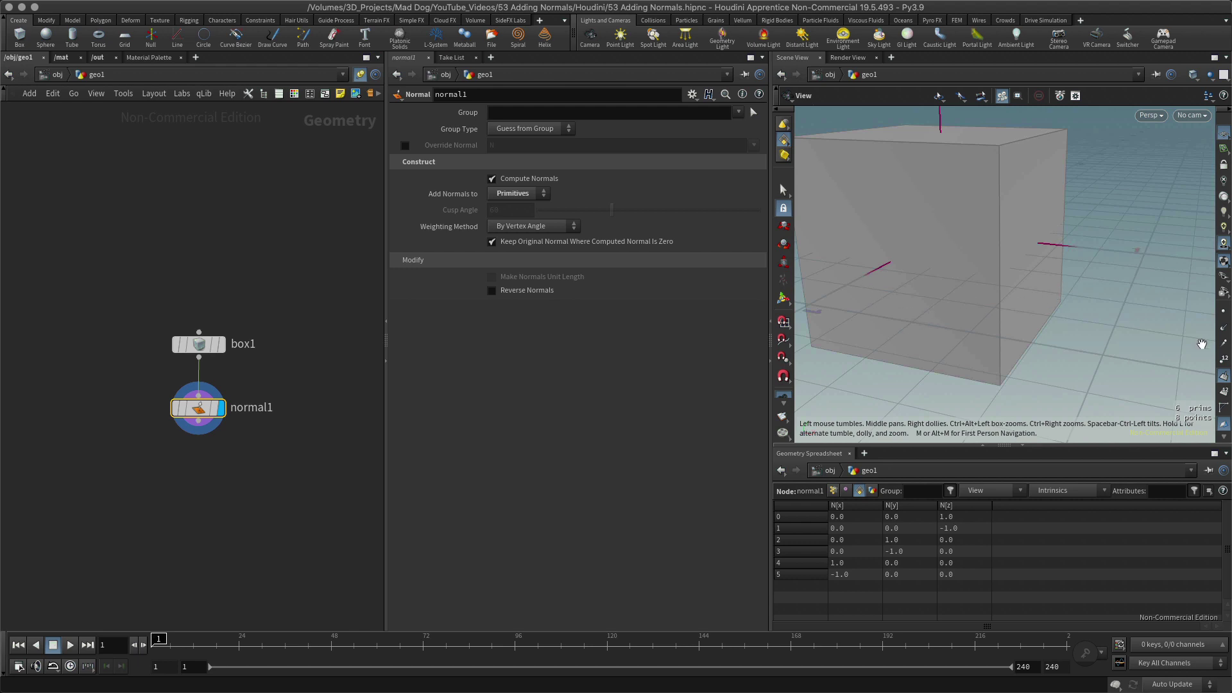
click(1224, 376)
drag(1150, 230, 1090, 235)
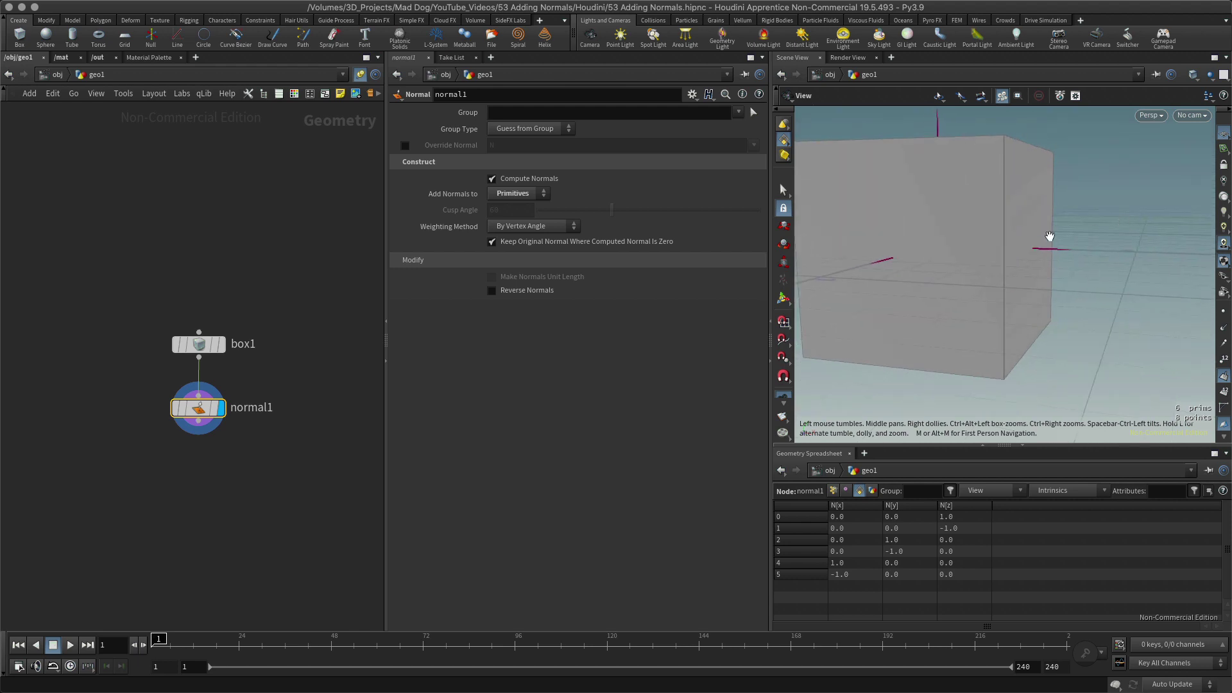
drag(1140, 195, 1131, 206)
mouse_move(198, 416)
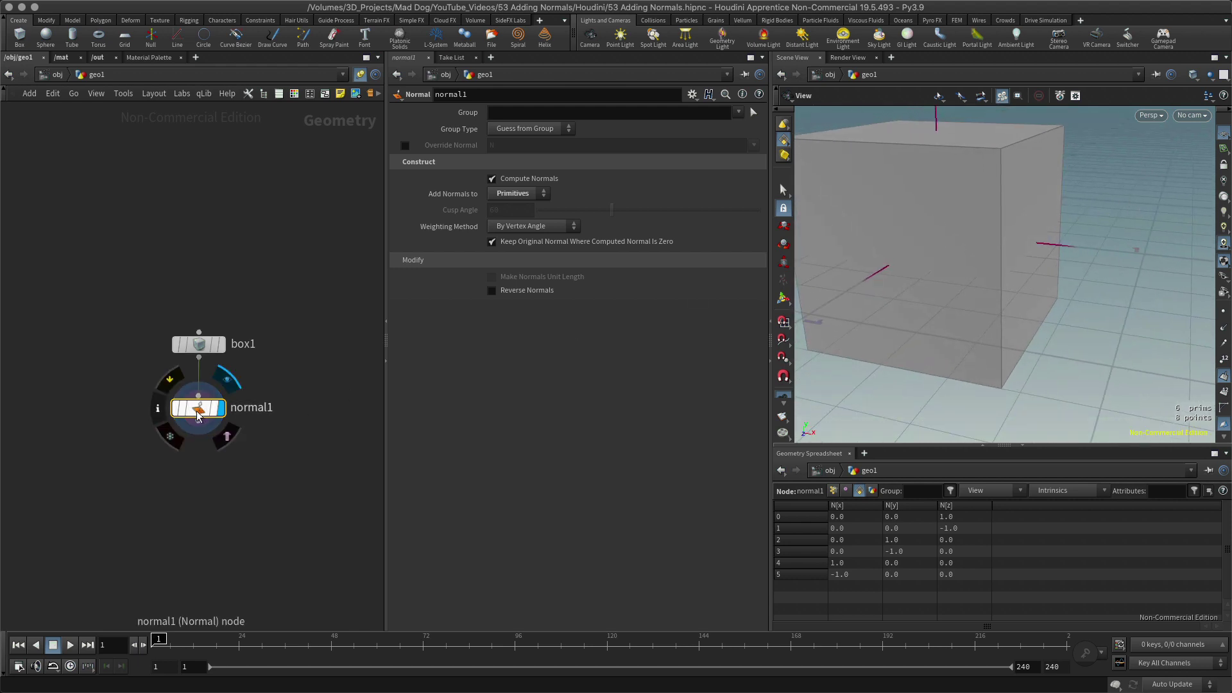
drag(199, 416, 205, 410)
Set the Normal node to add normals to Vertices
drag(1109, 231, 1156, 218)
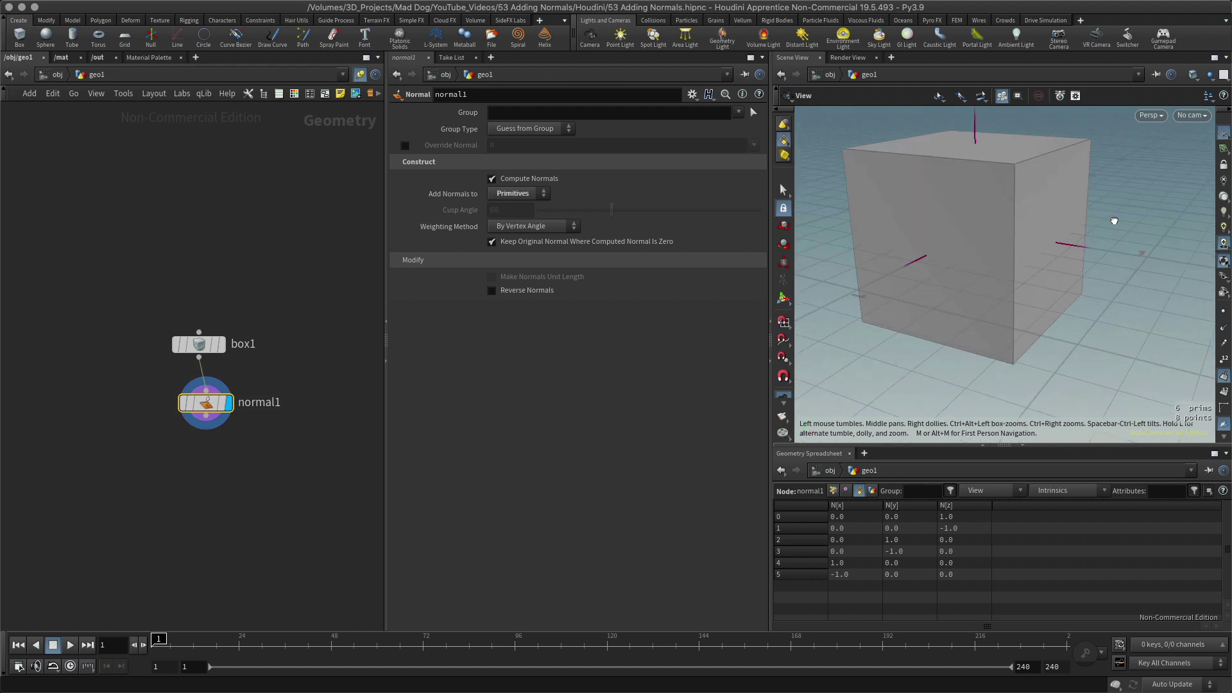
click(529, 193)
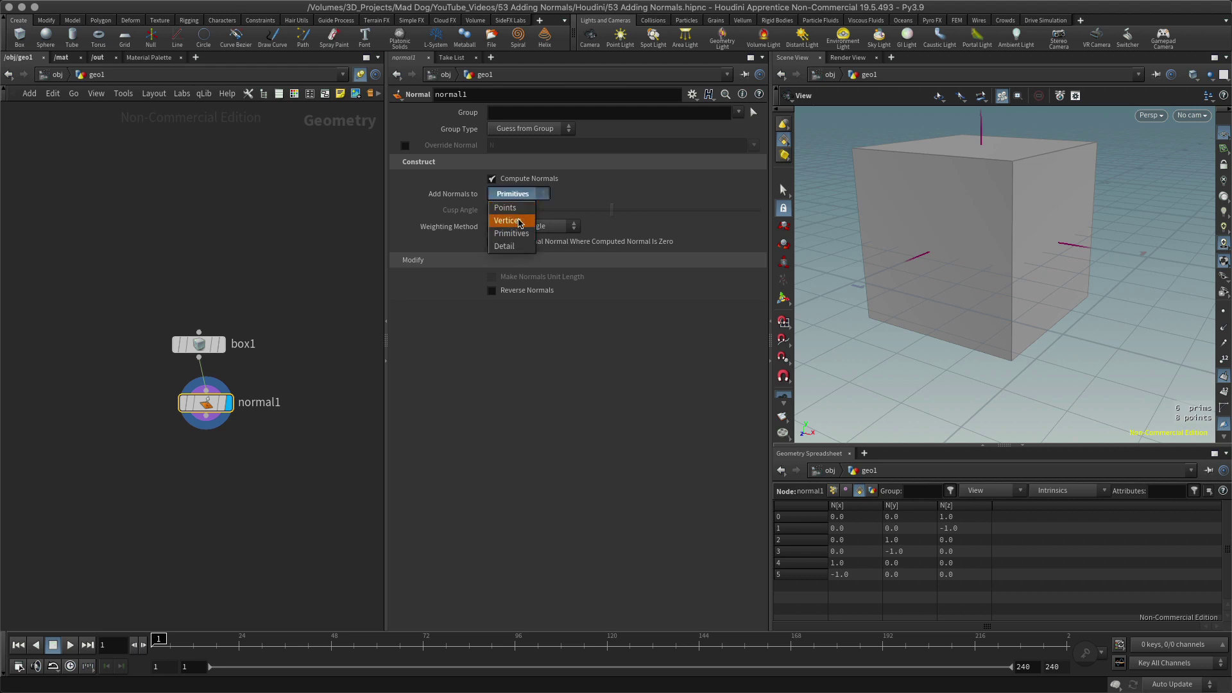
click(520, 221)
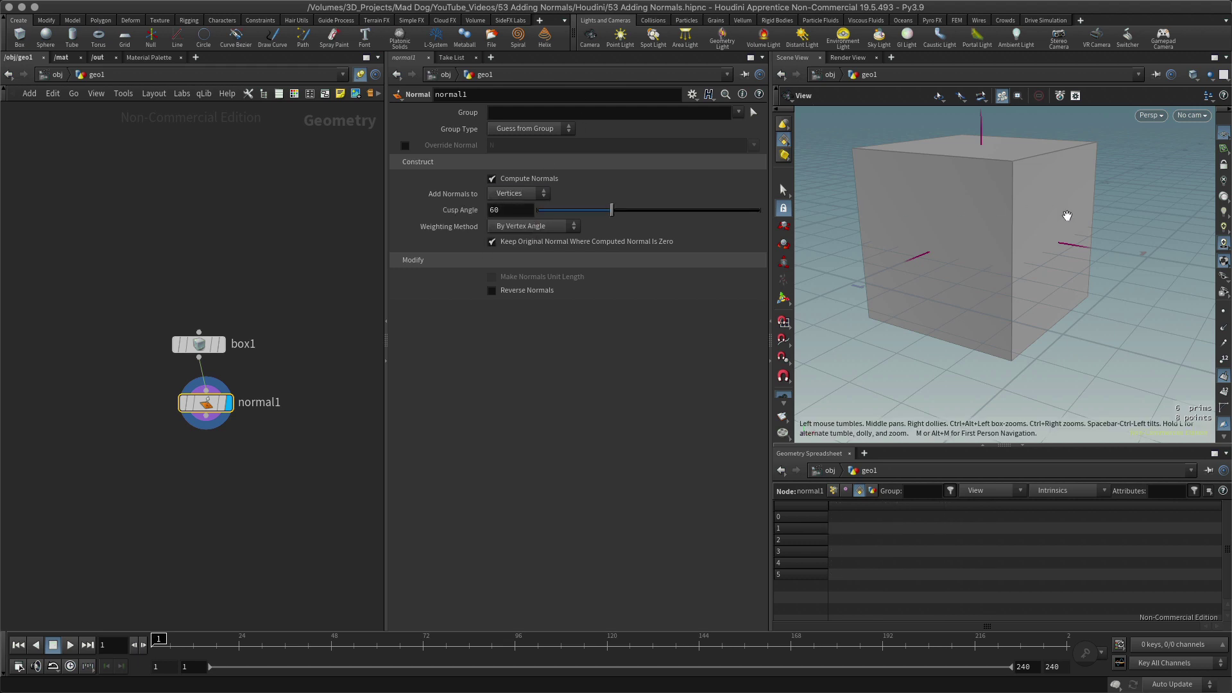
Turn on vertex markers in the viewport's display options and close the options window
drag(1051, 270, 1042, 208)
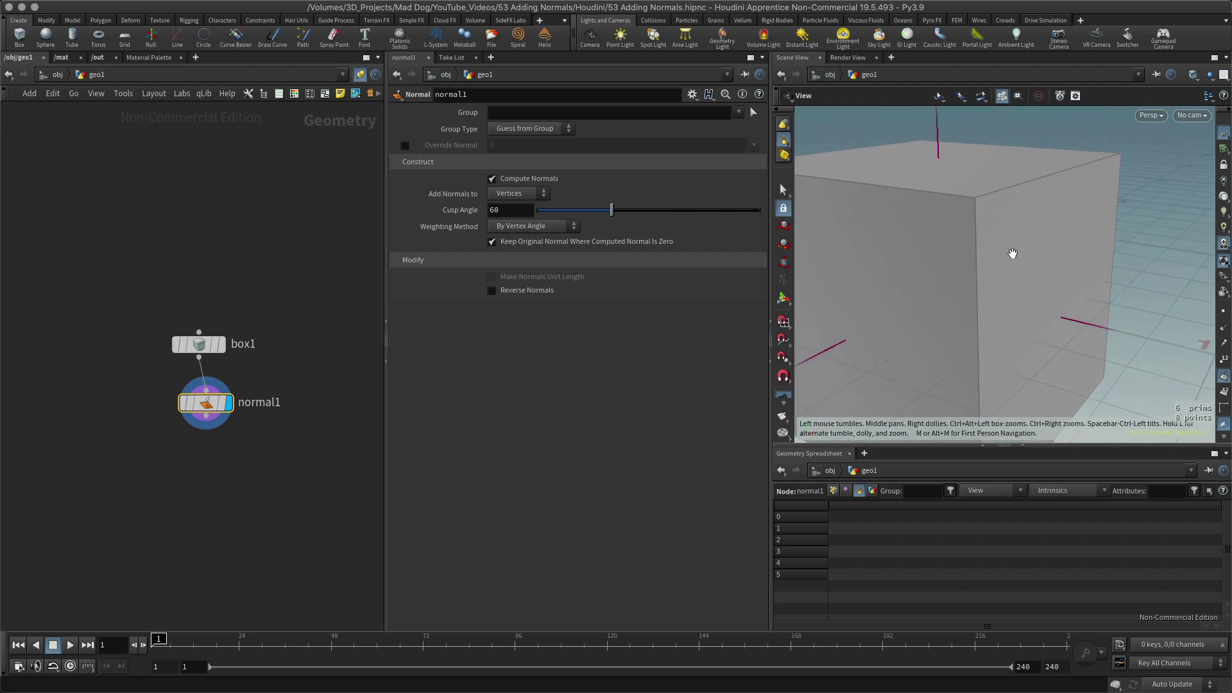
mouse_move(1013, 253)
mouse_down()
mouse_move(982, 259)
mouse_move(1019, 251)
mouse_up()
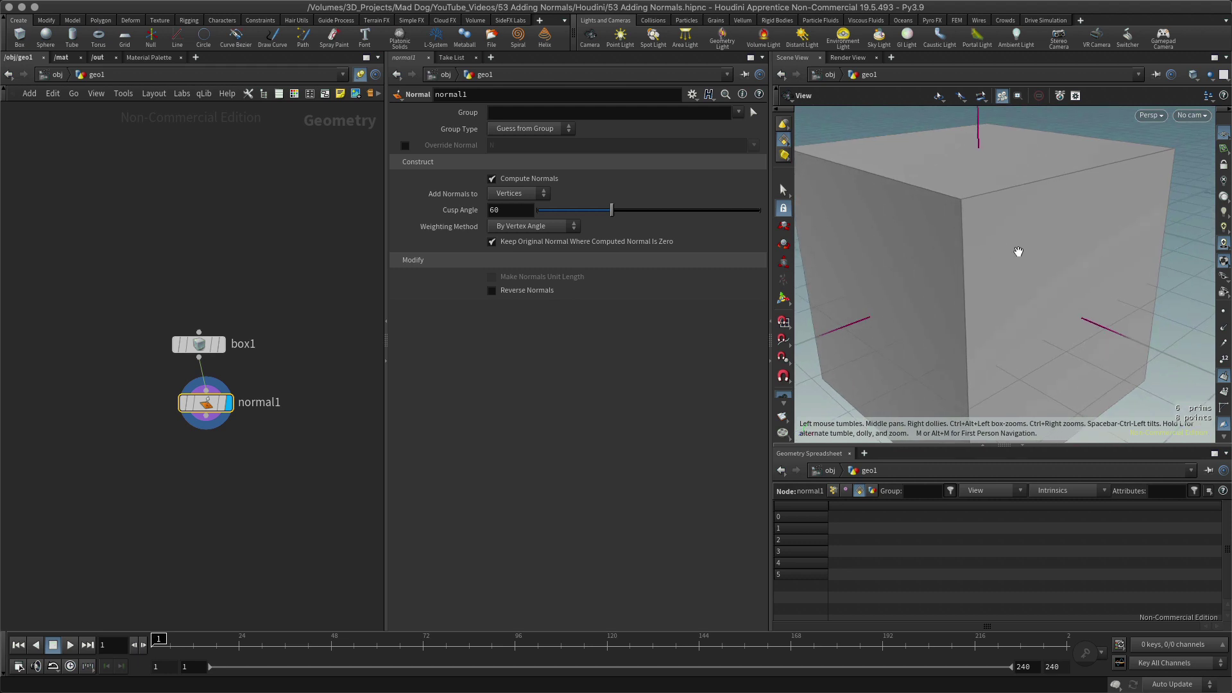
key(d)
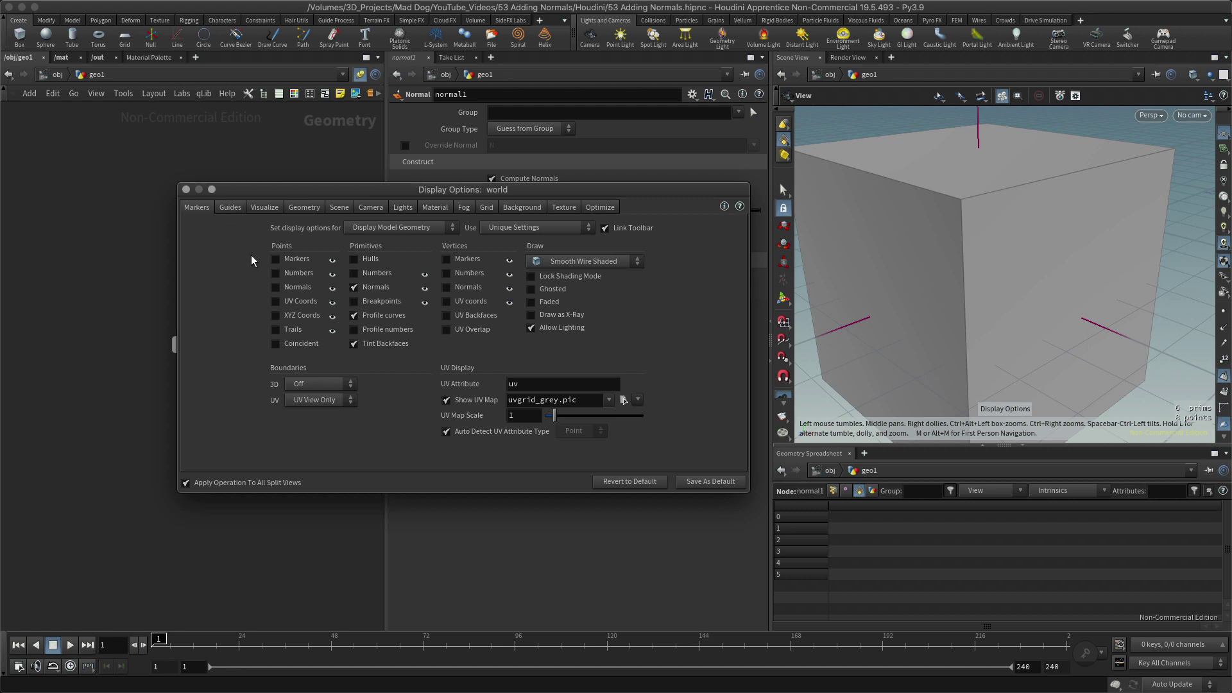
click(447, 259)
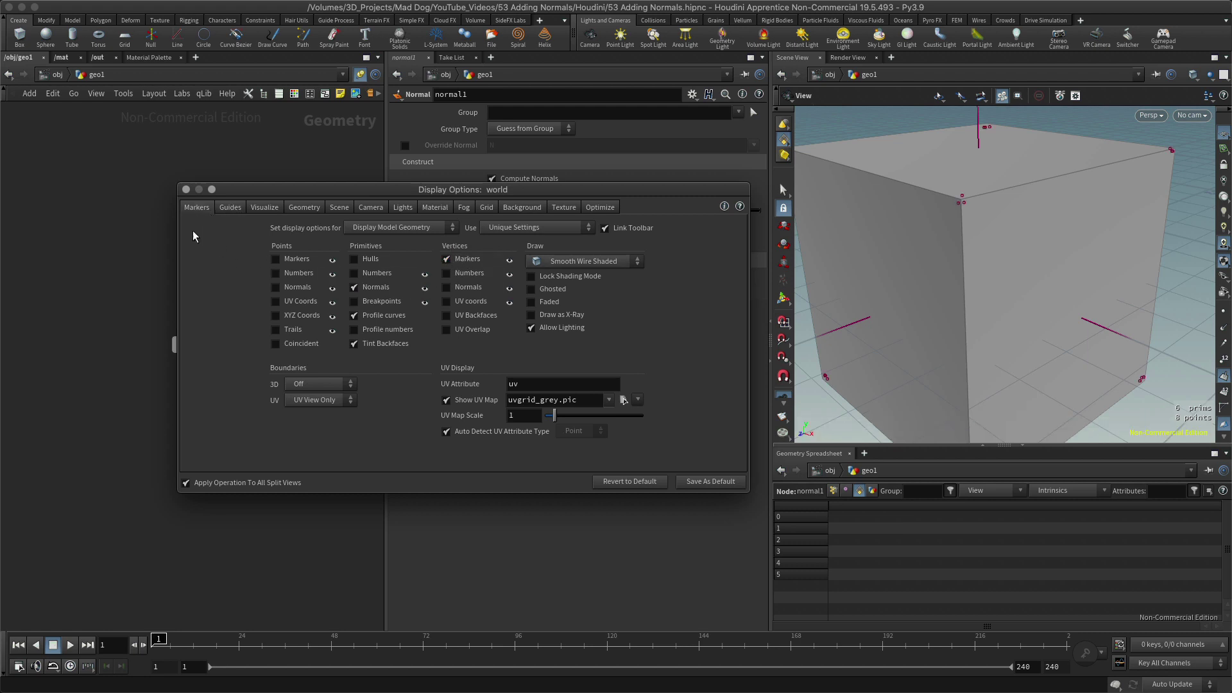
click(185, 190)
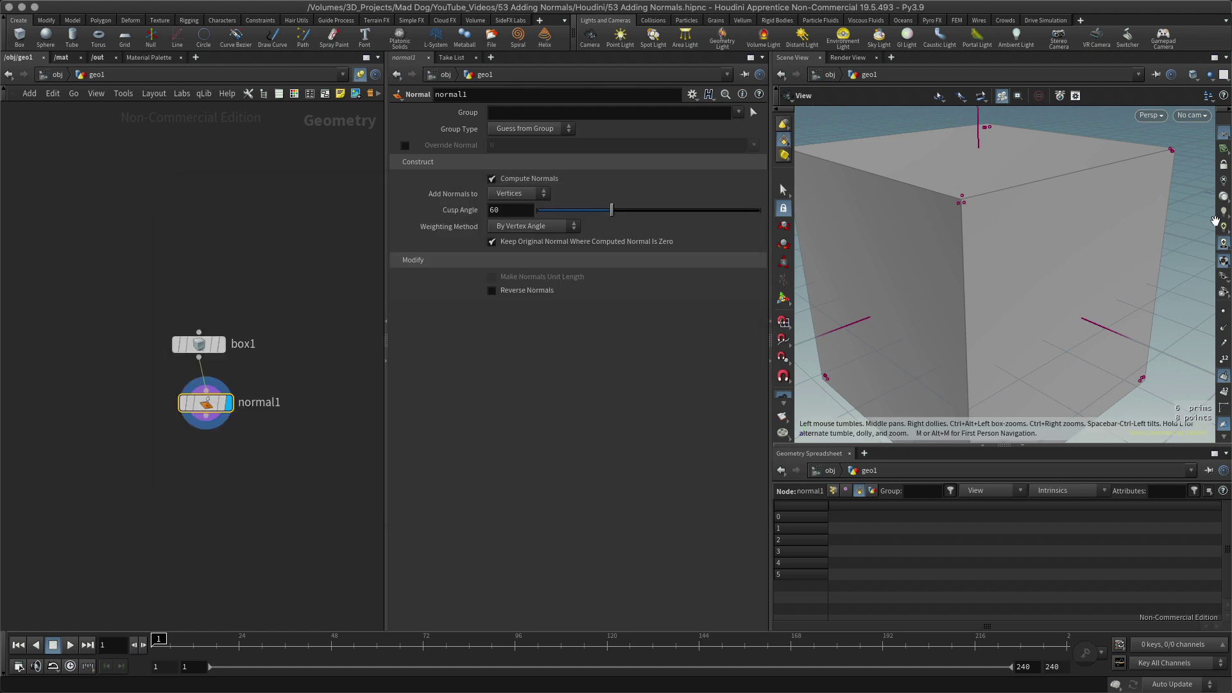
Examine the vertex markers at the box's corners and show the vertex attributes of normal1 in the Geometry Spreadsheet
drag(1199, 212, 937, 194)
drag(849, 173, 993, 241)
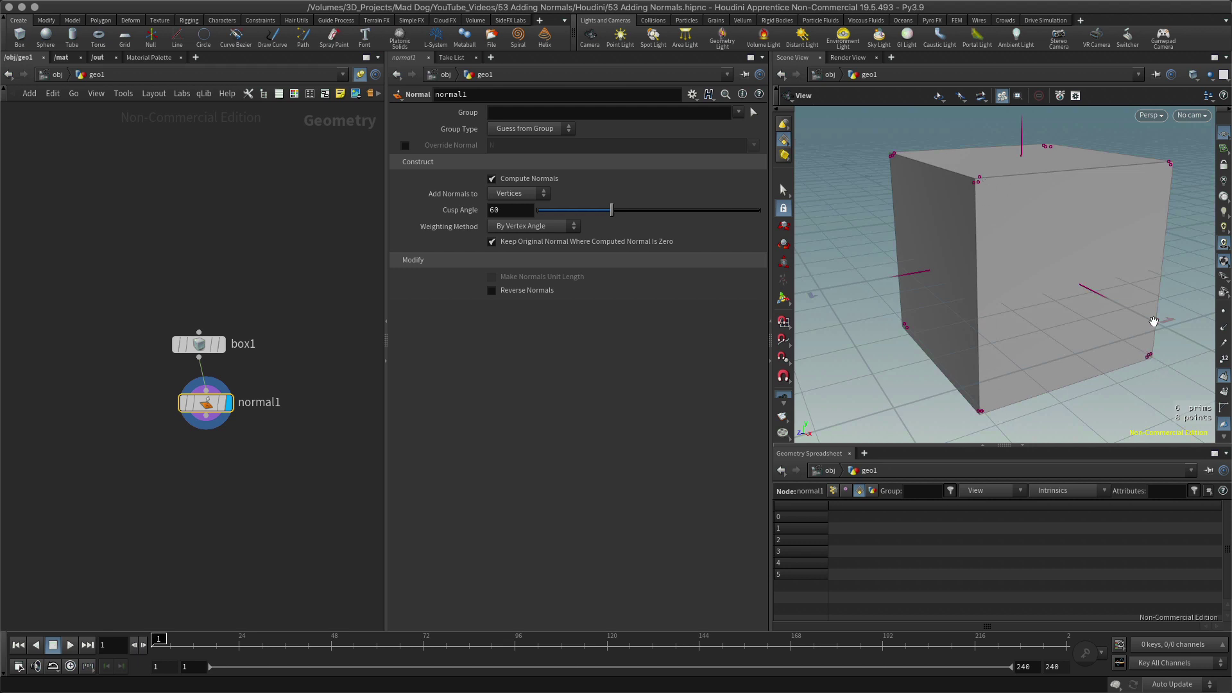
drag(873, 395, 1125, 194)
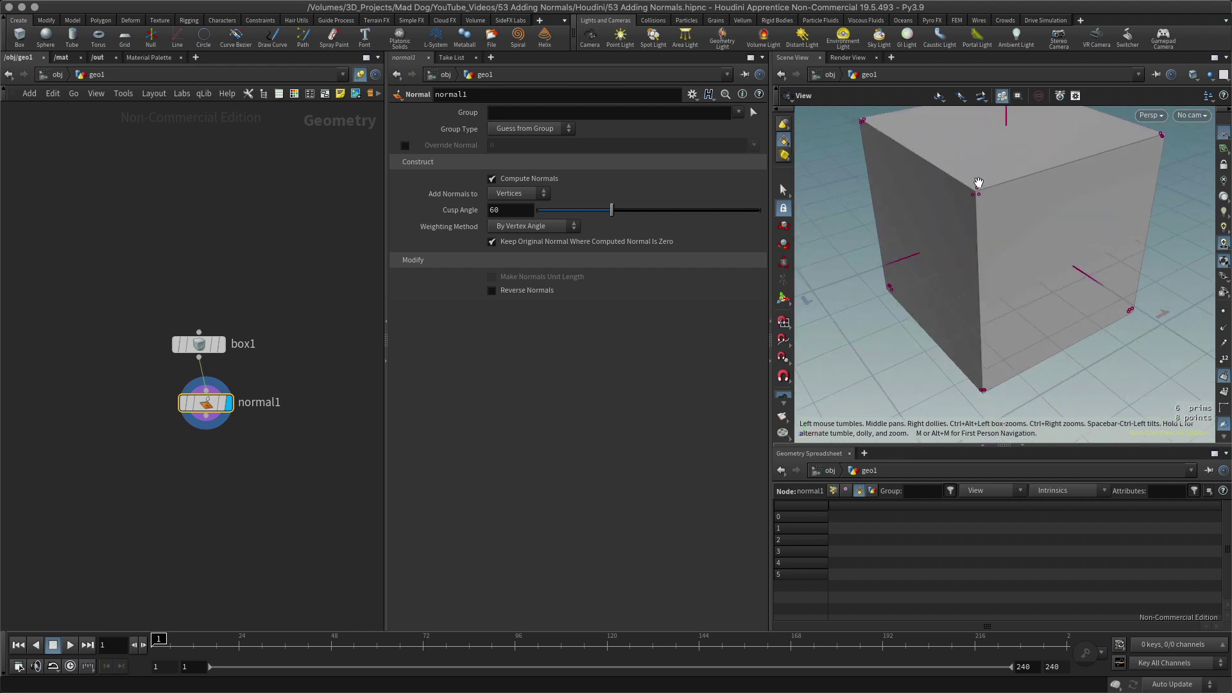
mouse_move(978, 183)
mouse_down()
mouse_move(993, 156)
mouse_move(965, 235)
mouse_move(943, 230)
mouse_move(1031, 226)
mouse_move(971, 167)
mouse_up()
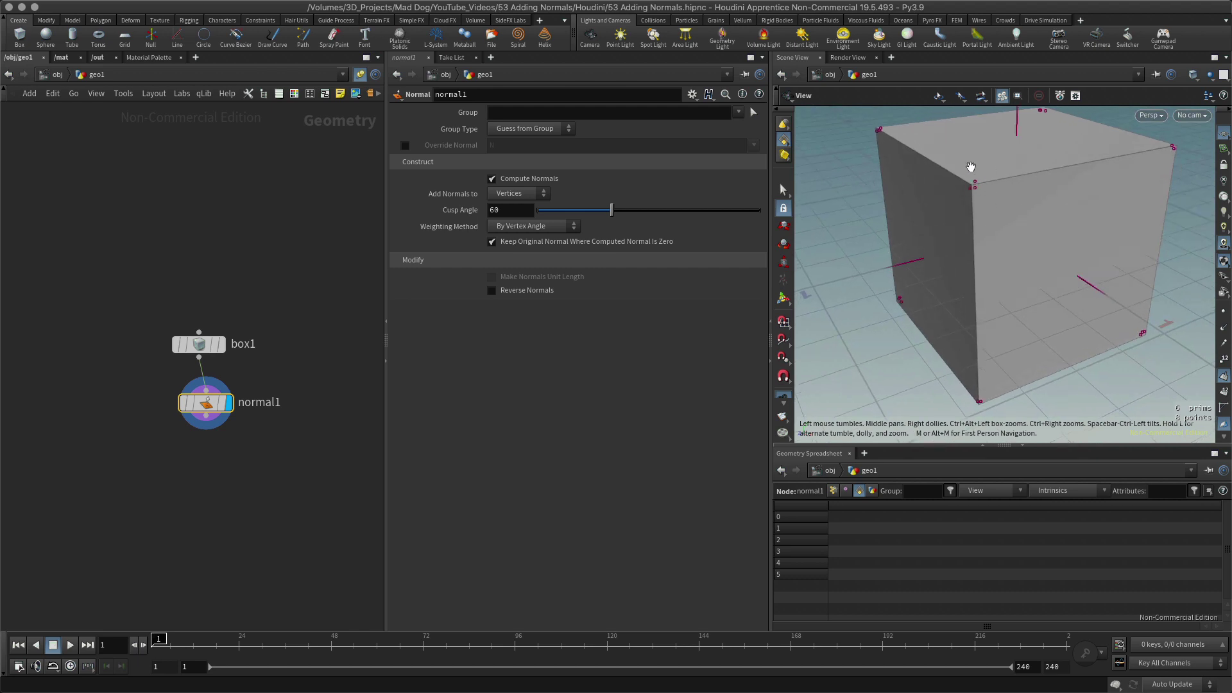
drag(1051, 251, 1014, 244)
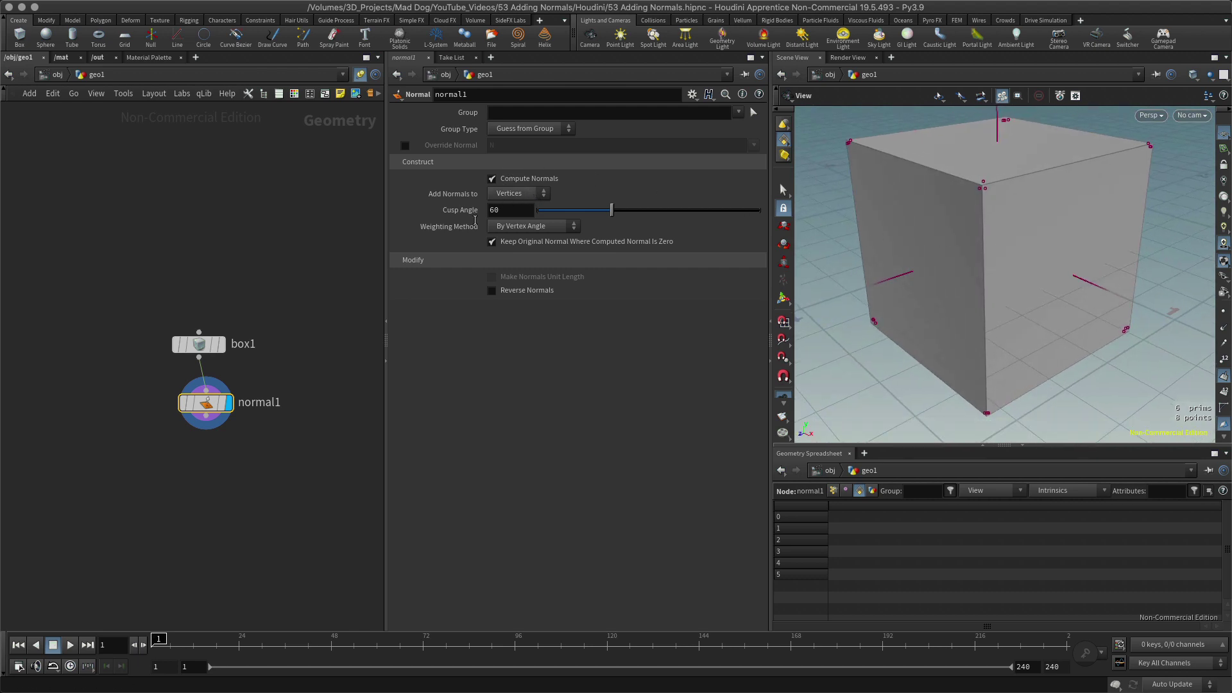
click(846, 492)
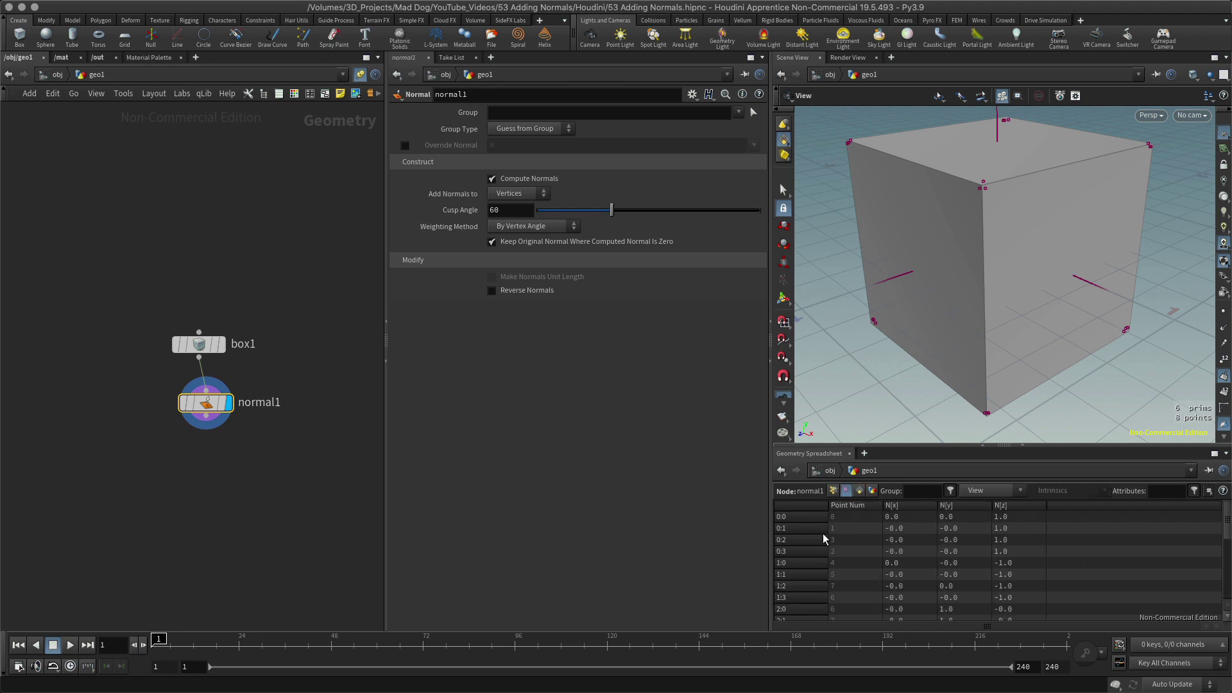
drag(226, 397, 219, 408)
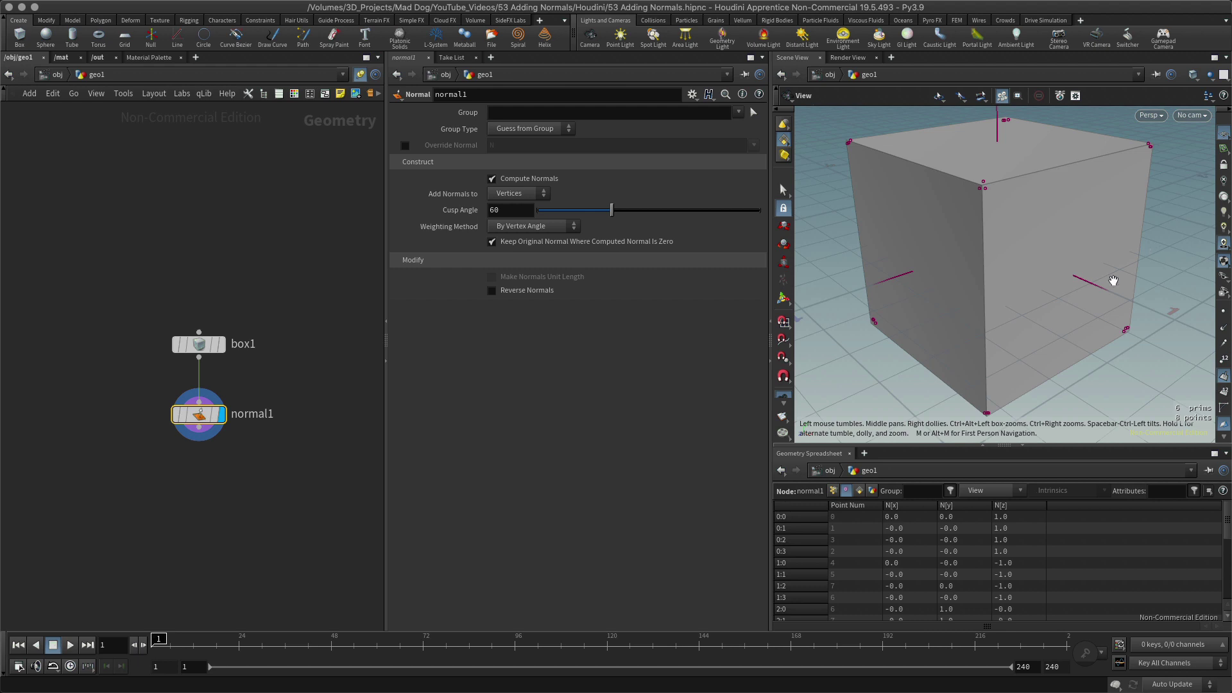
Turn on the viewport's vertex normals display and examine the normals drawn at the box's corners
click(1224, 329)
drag(812, 378, 1023, 300)
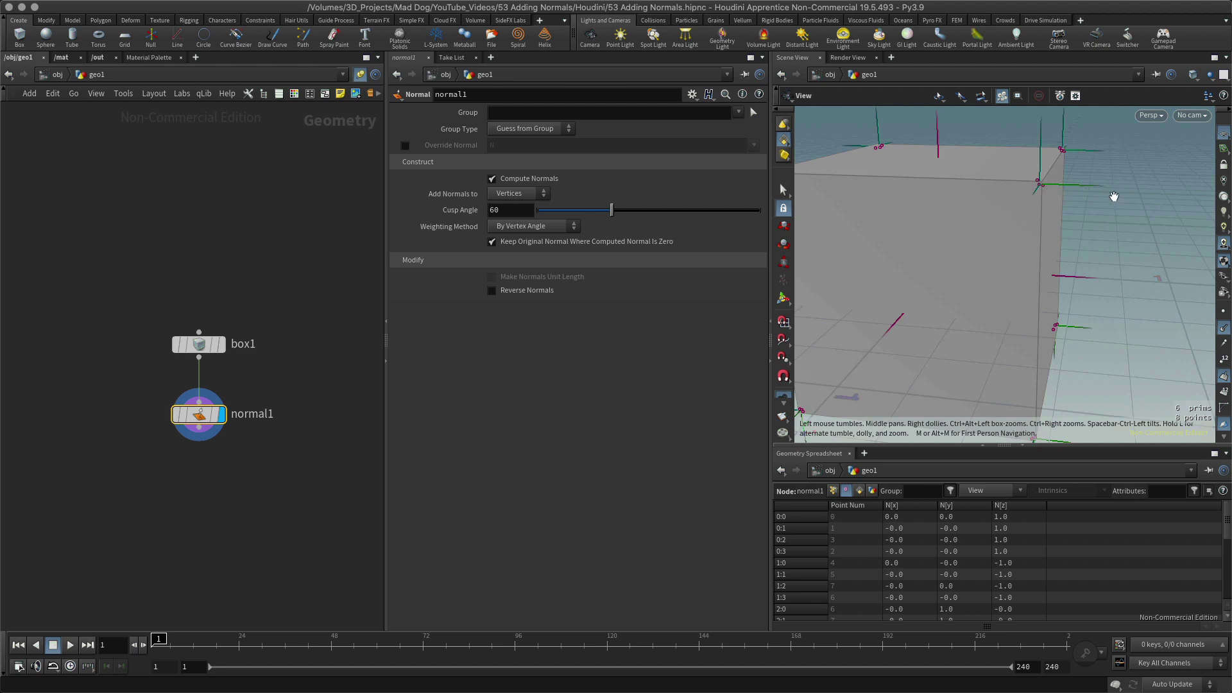
scroll(1149, 200, down, 5)
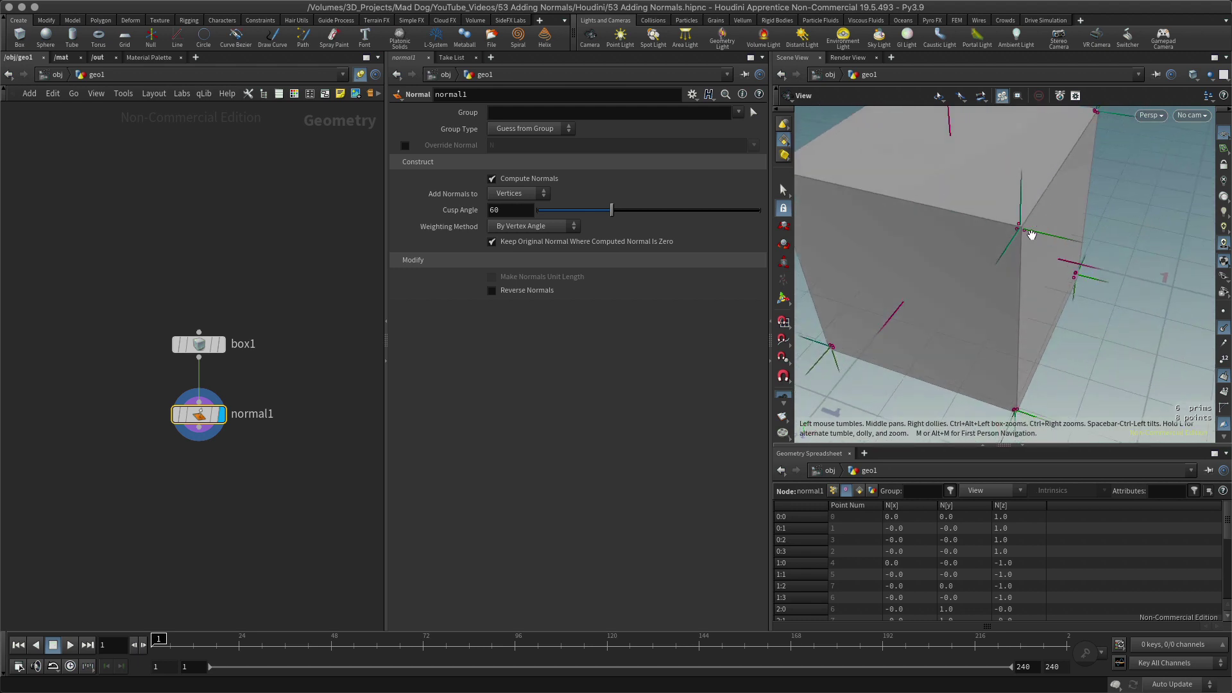
drag(1020, 229, 1164, 163)
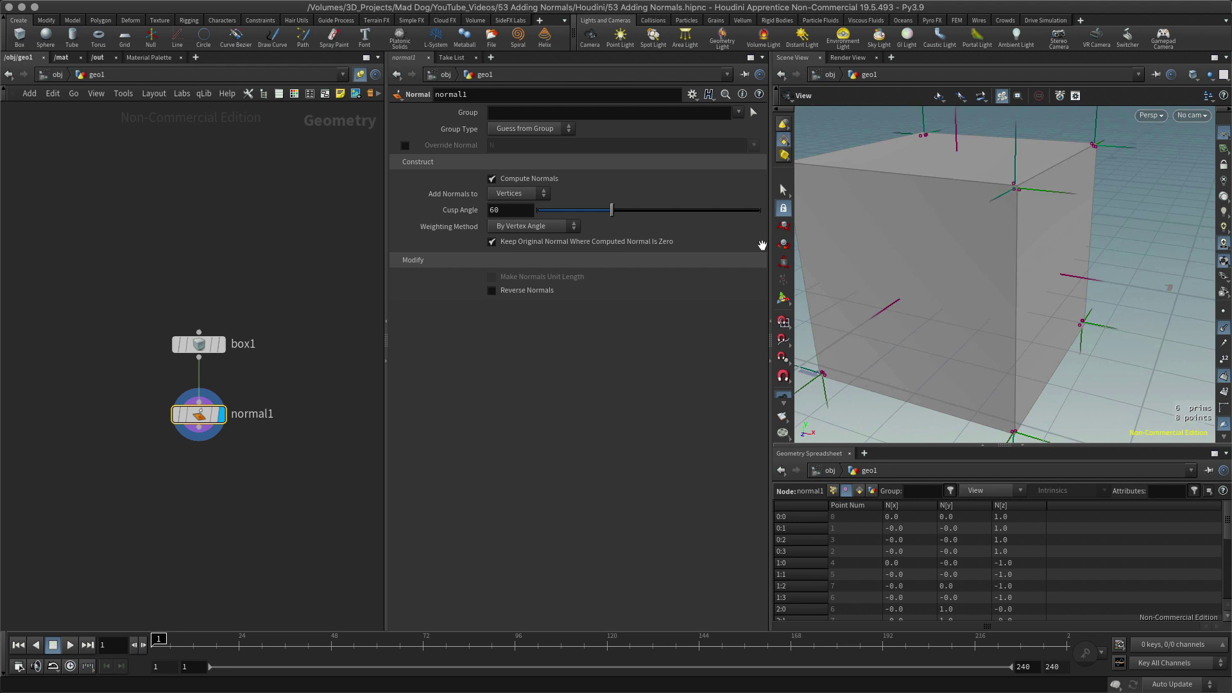
Set the Normal node to add normals to Points and examine the point normals and shading around the box's corners
click(523, 194)
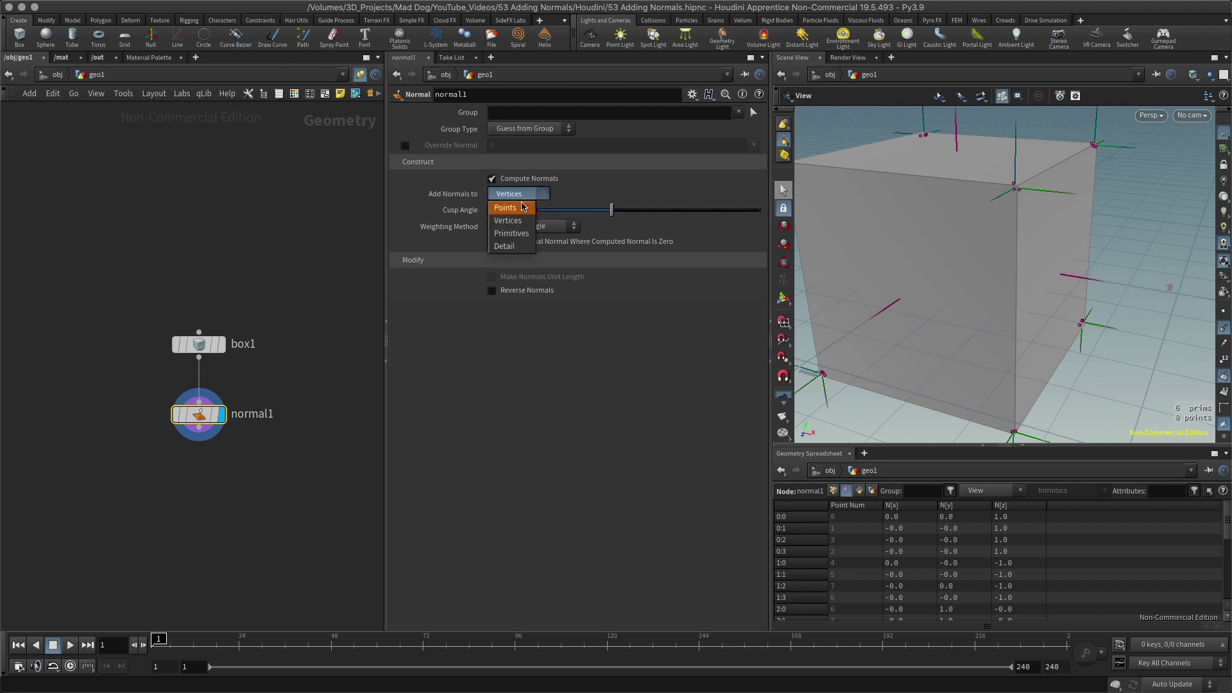
click(507, 207)
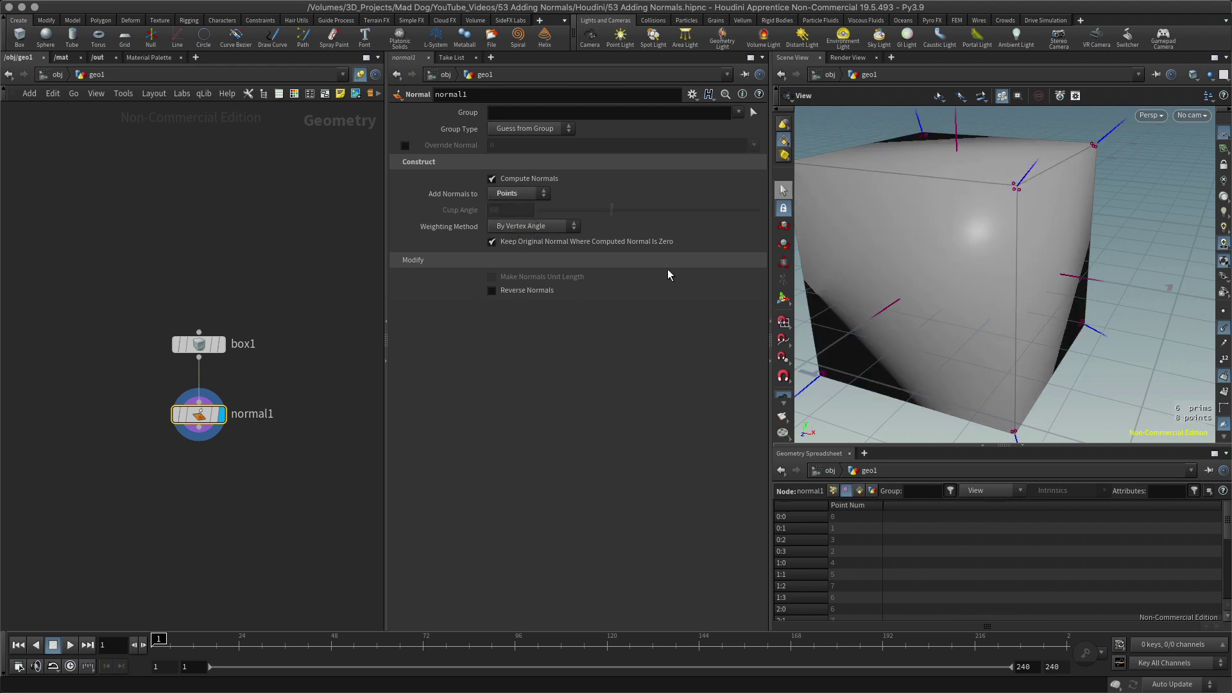
scroll(1117, 241, up, 6)
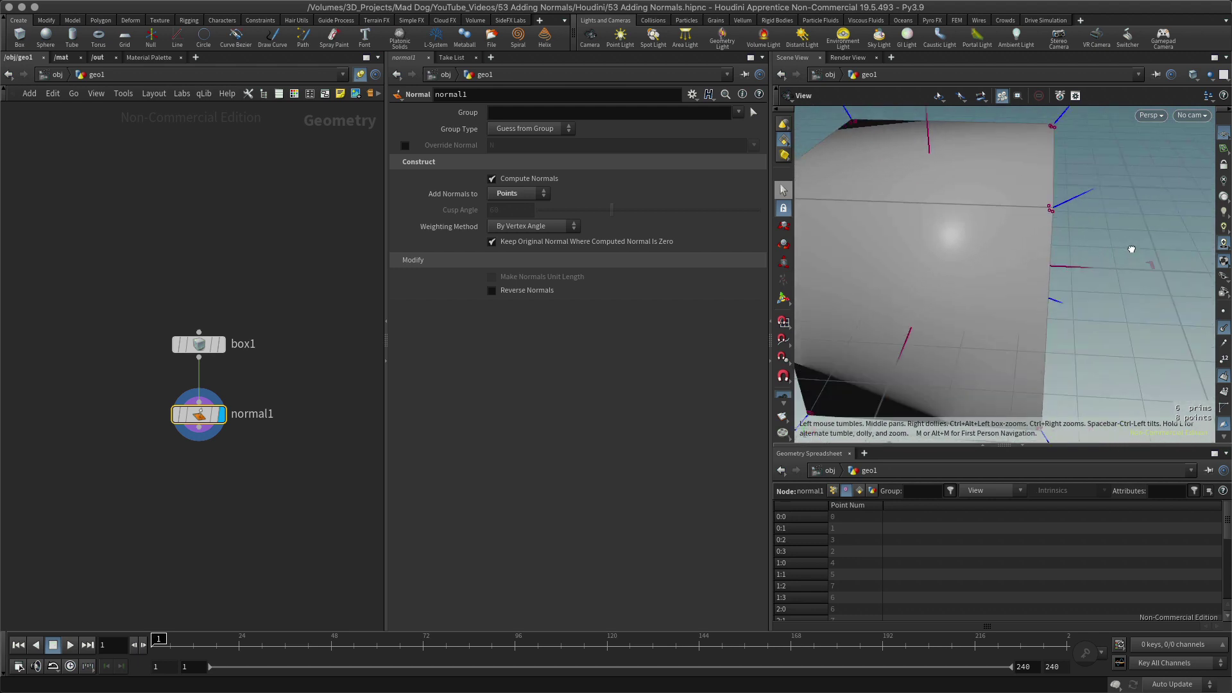
drag(1132, 249, 1101, 243)
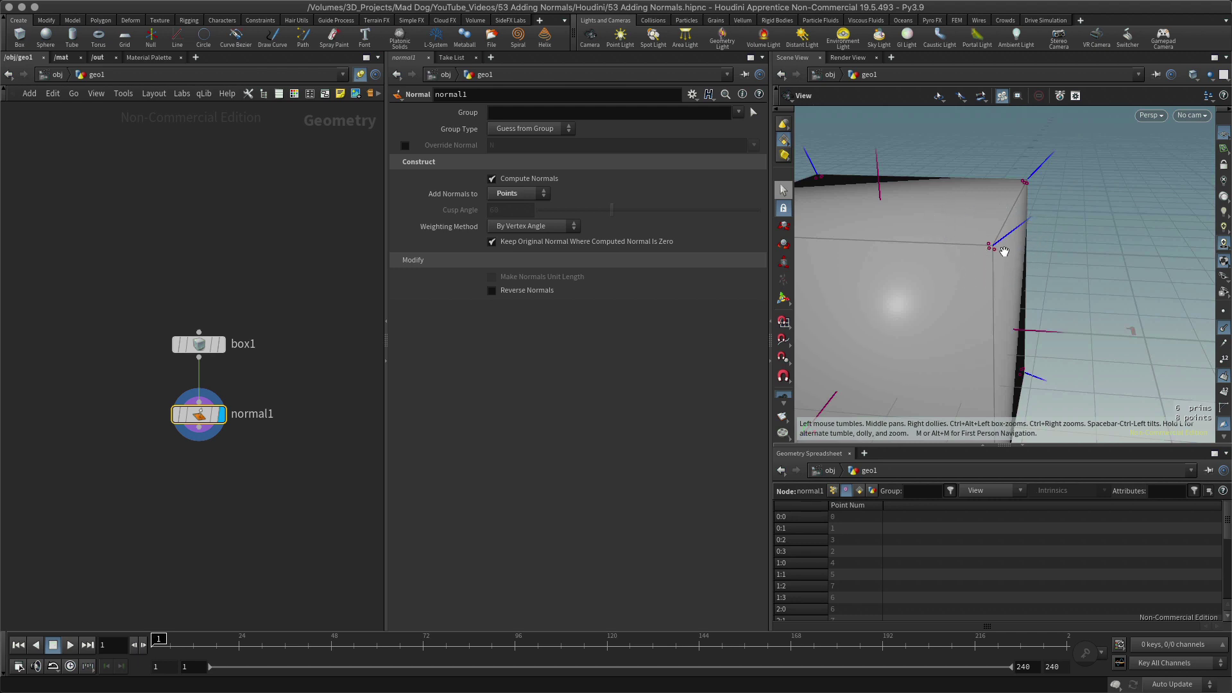
drag(1004, 251, 1148, 214)
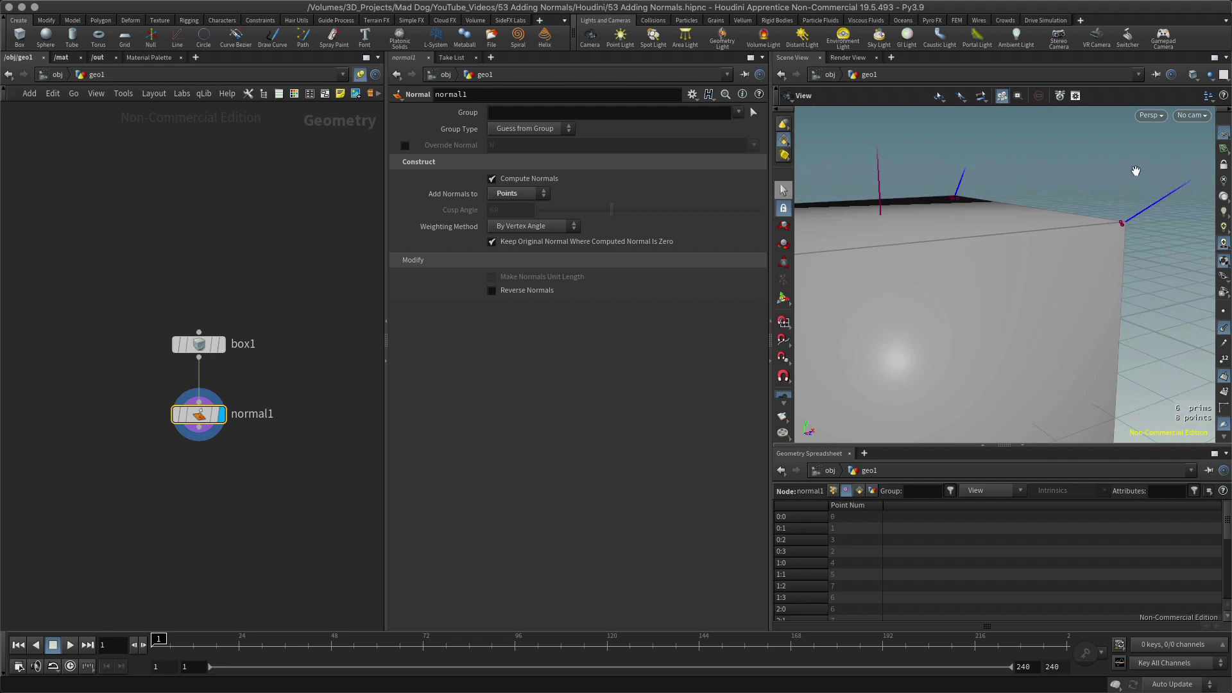
drag(1136, 171, 1086, 197)
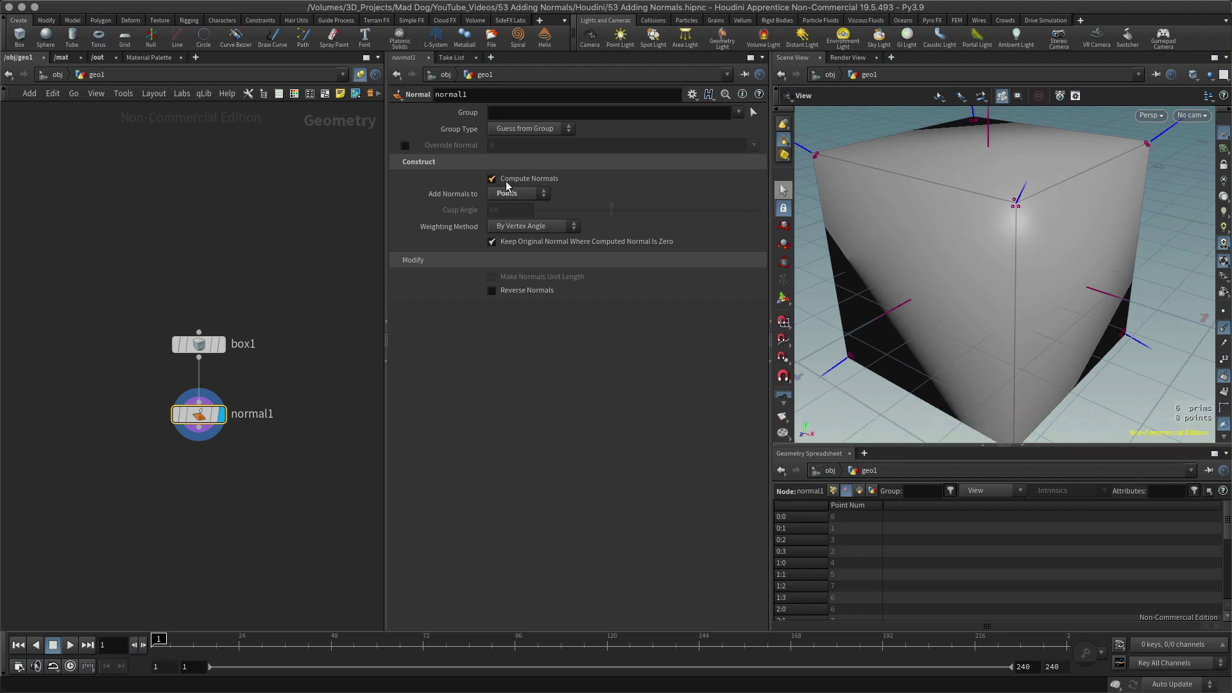
Switch the Normal node to add normals to Vertices and then to Primitives to compare the box's shading
click(523, 194)
click(534, 207)
click(538, 195)
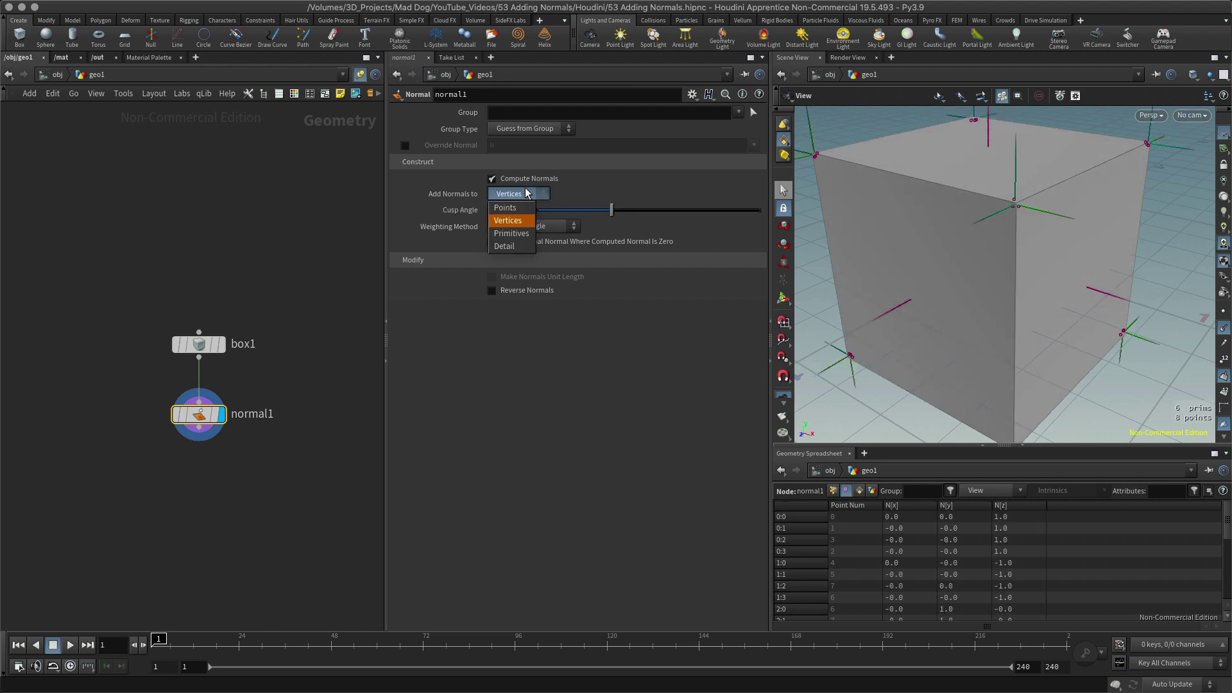
click(525, 234)
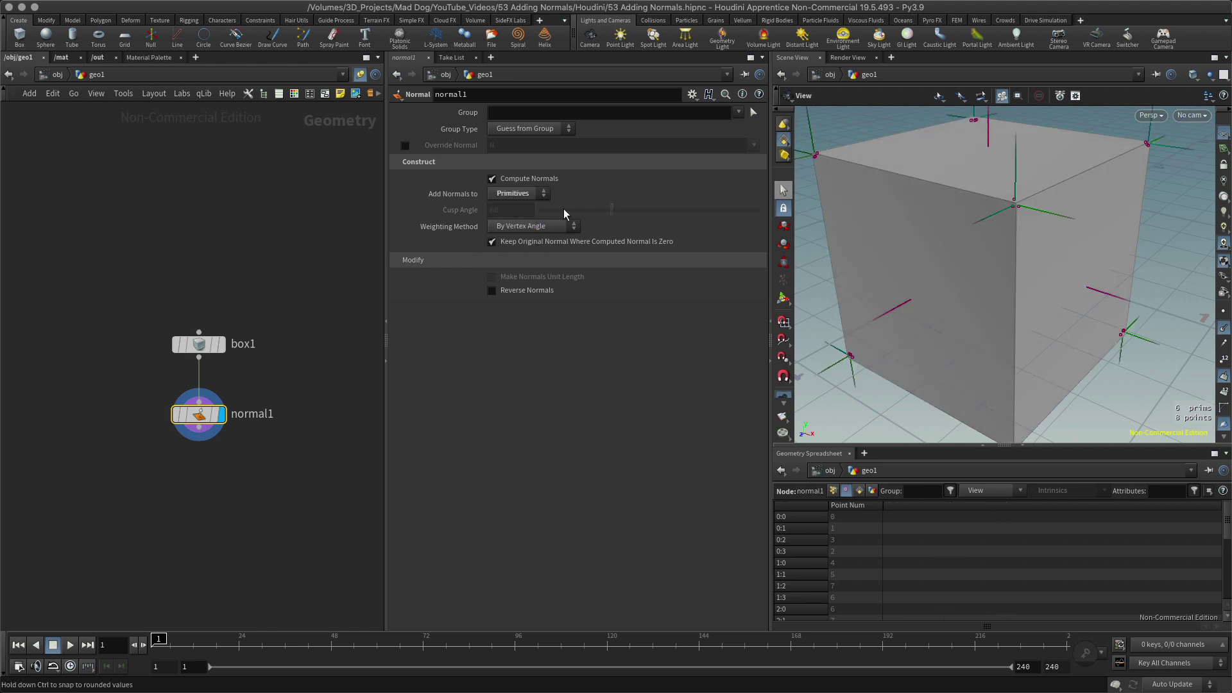
Set the Normal node back to adding normals to Points and inspect the smooth shading across the box's faces
click(520, 194)
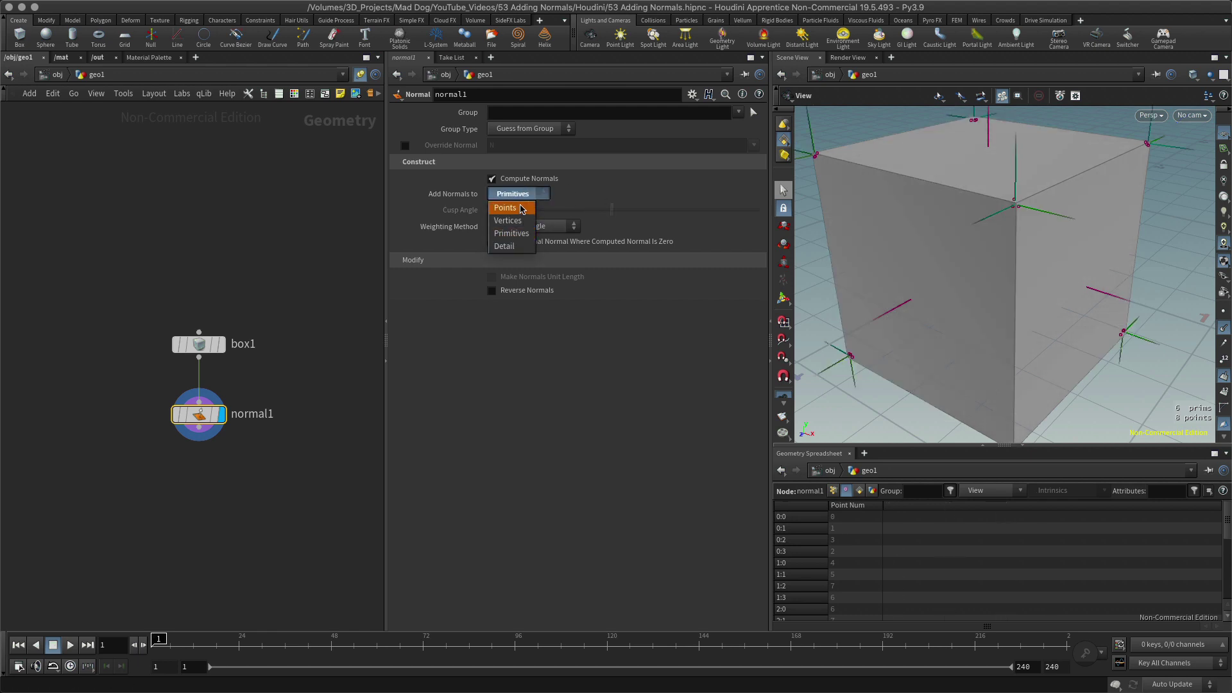
click(522, 209)
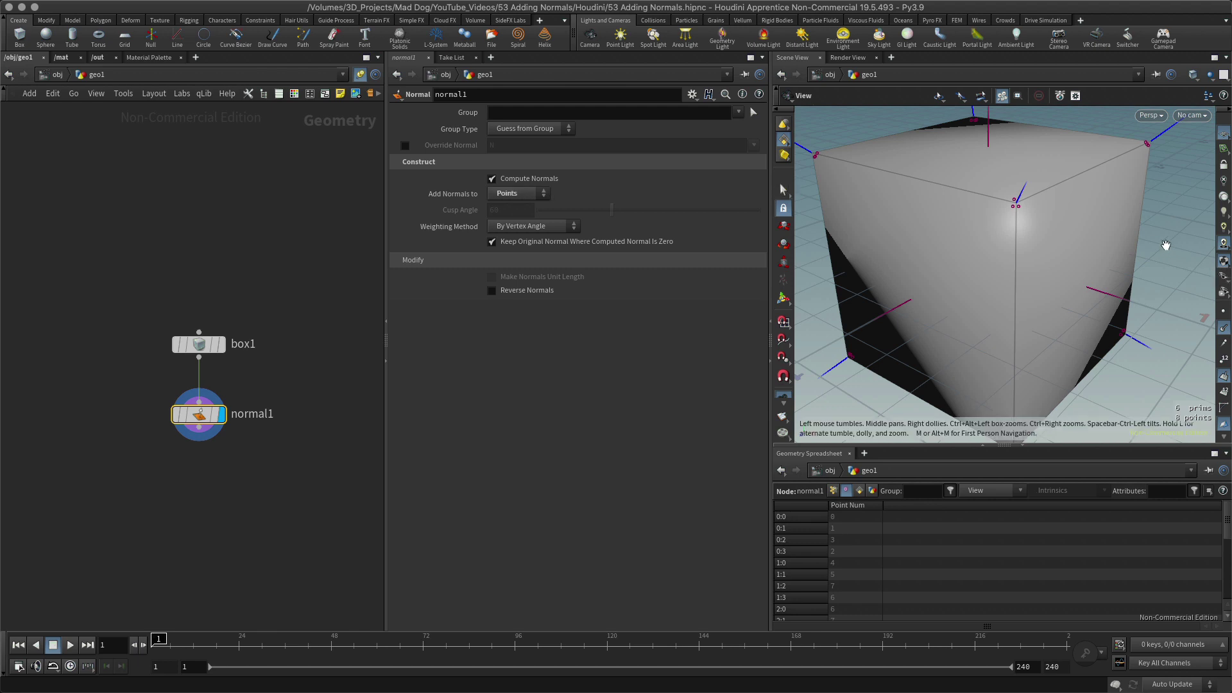
drag(1188, 256, 1172, 241)
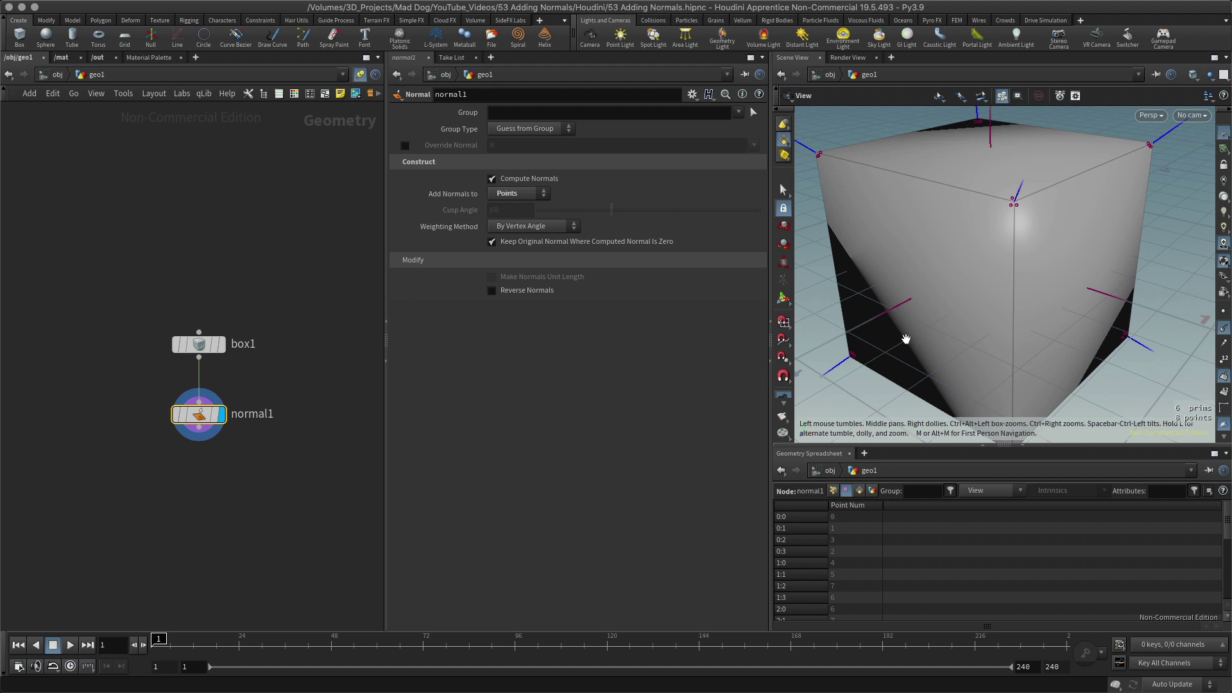
drag(1129, 294, 1165, 271)
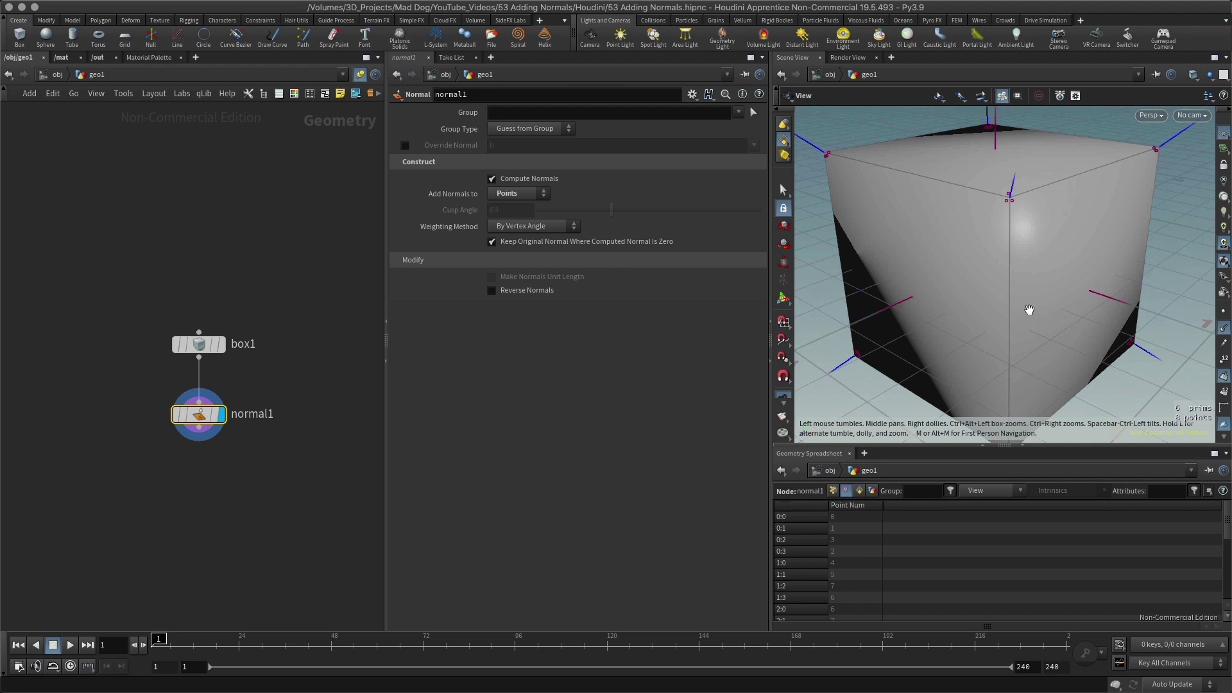